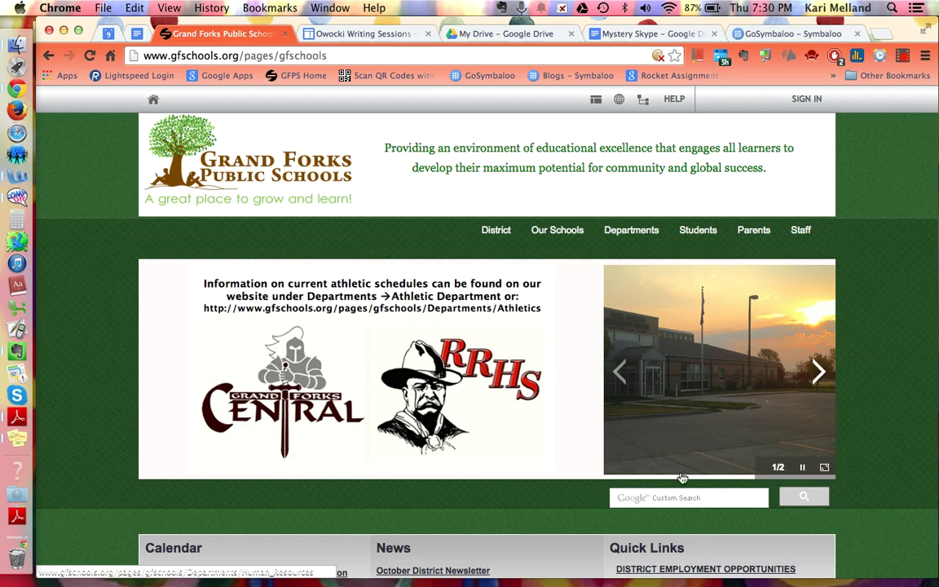
Open Viking Elementary's Edline page from the district site's Our Schools > Elementary list.
mouse_move(569, 233)
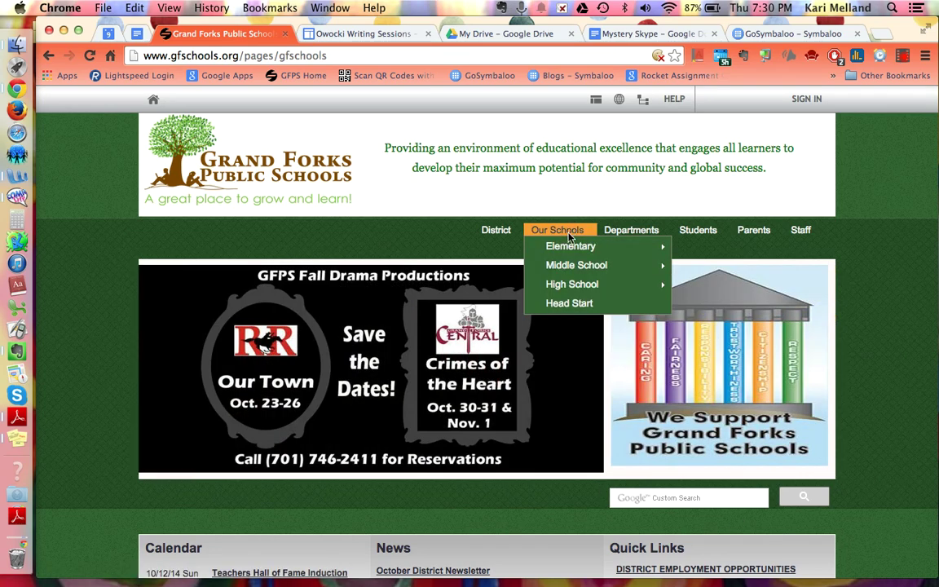
mouse_move(644, 247)
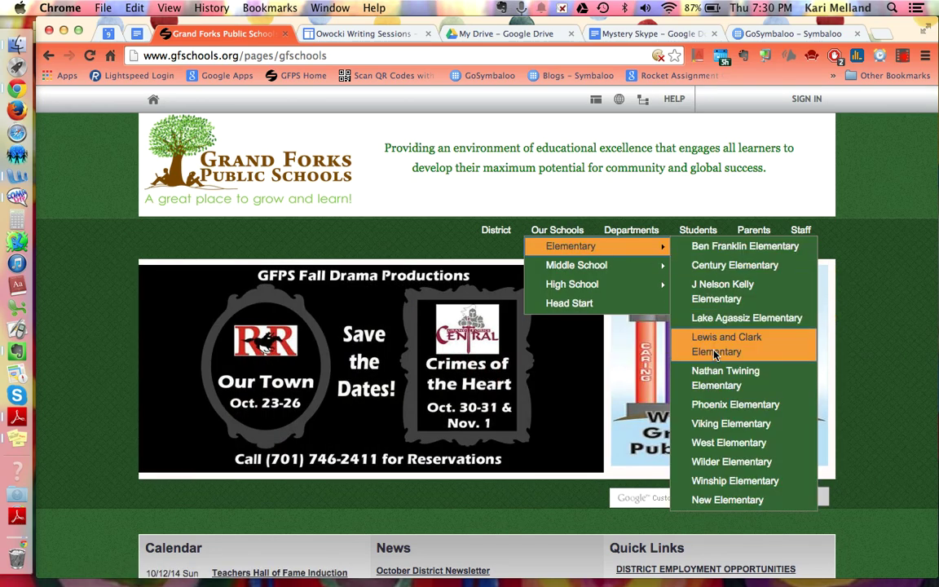
left_click(725, 424)
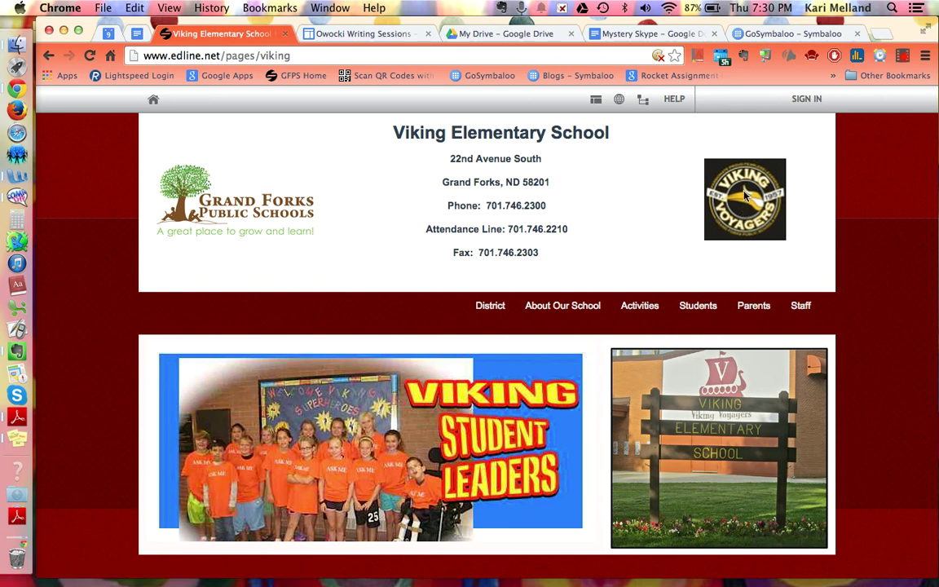
Sign in to the Viking Elementary site with the teacher's screen name and password.
left_click(822, 99)
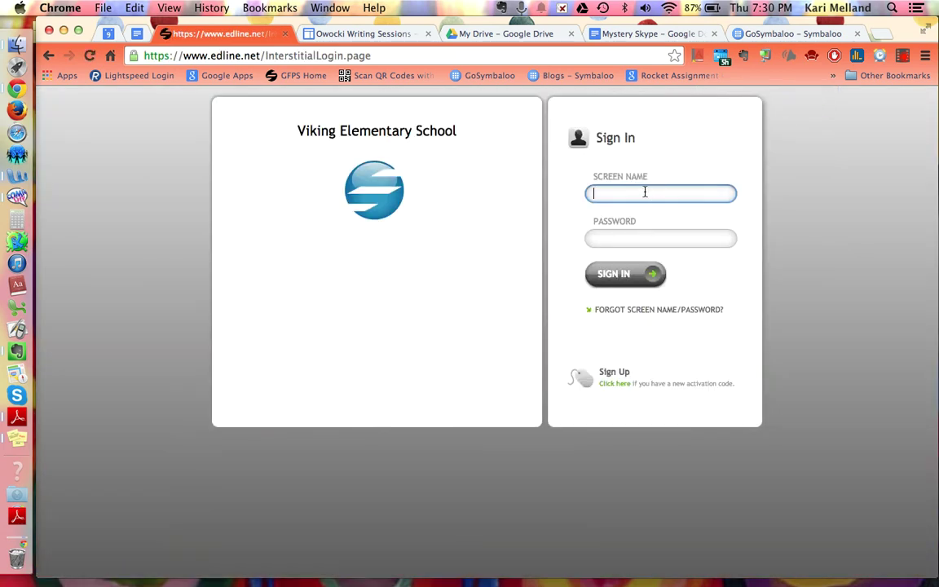
type("KariMelland")
left_click(637, 237)
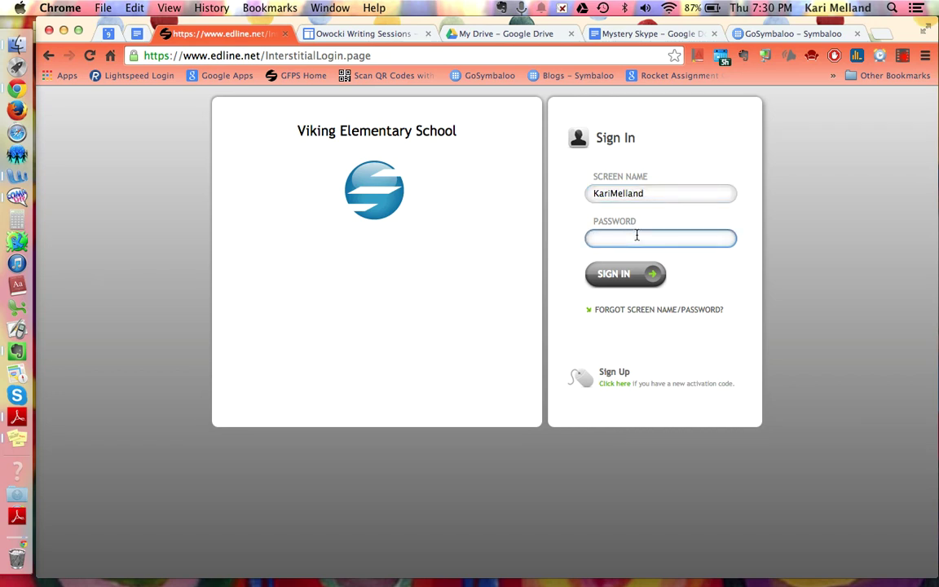
type("*******")
key("Return")
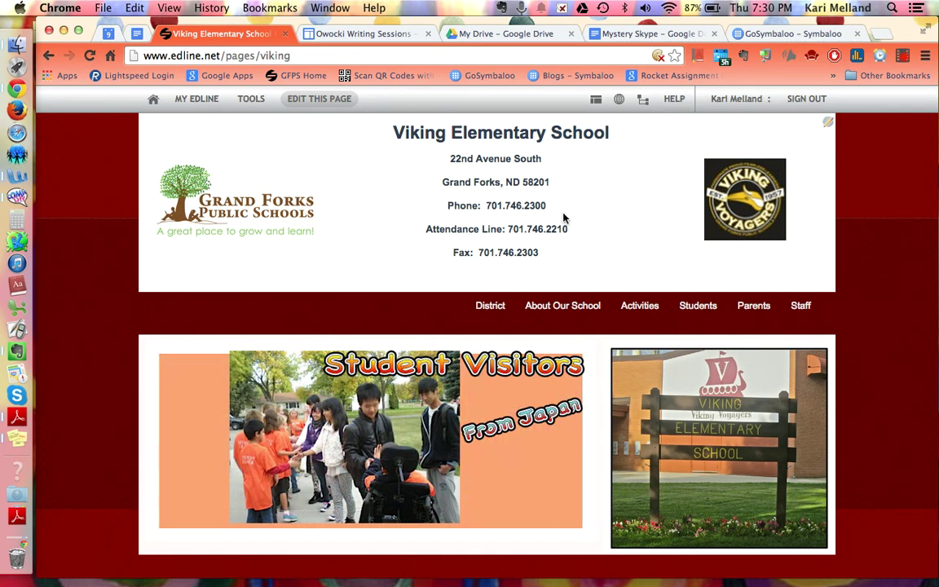
Show all 198 school classes and open the AM_VI53 (AM Attendance) class for editing.
left_click(153, 101)
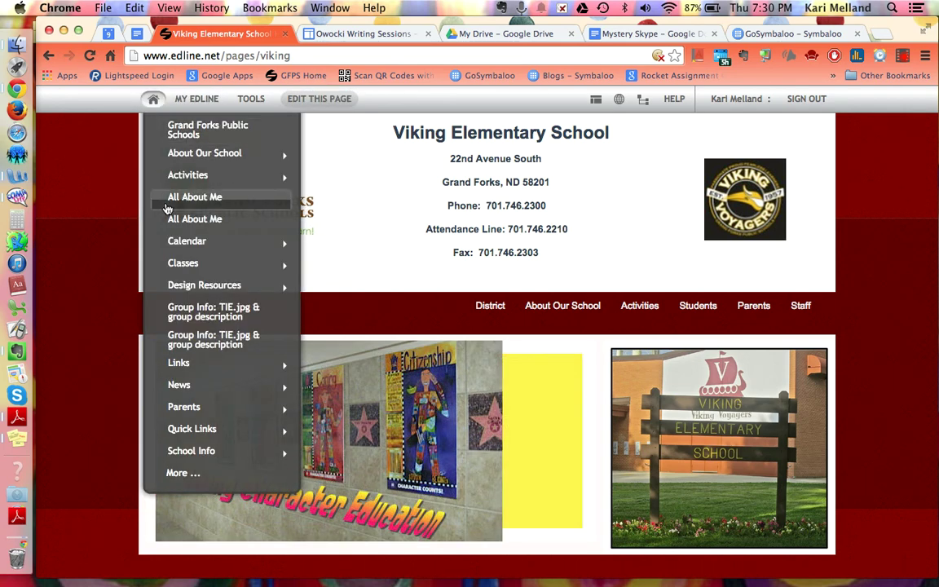
mouse_move(184, 266)
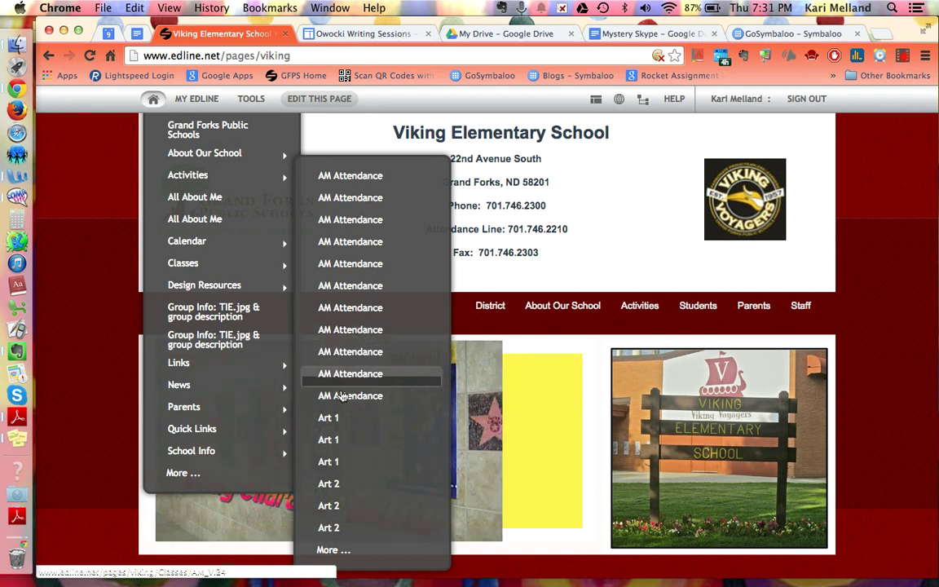
left_click(333, 552)
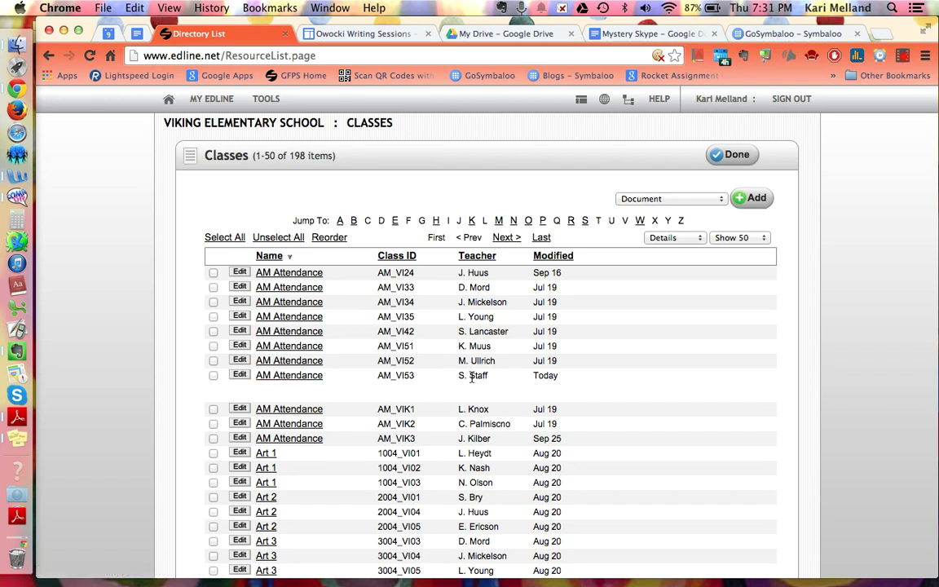
left_click(240, 376)
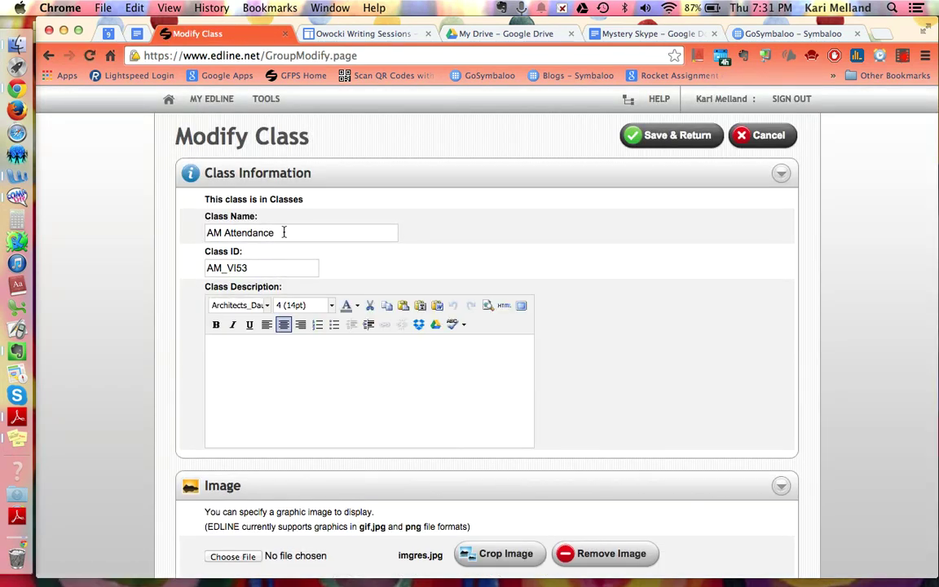
Rename AM Attendance to the teacher's Grade 5 class name, describe it 'Welcome to Grade 5!', and save.
left_click_drag(284, 232, 204, 231)
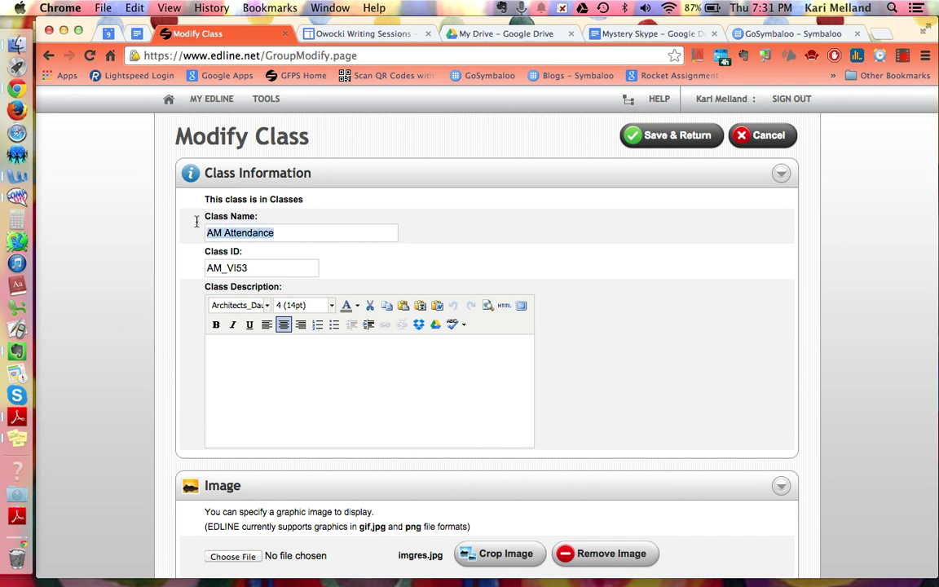
type("Mell")
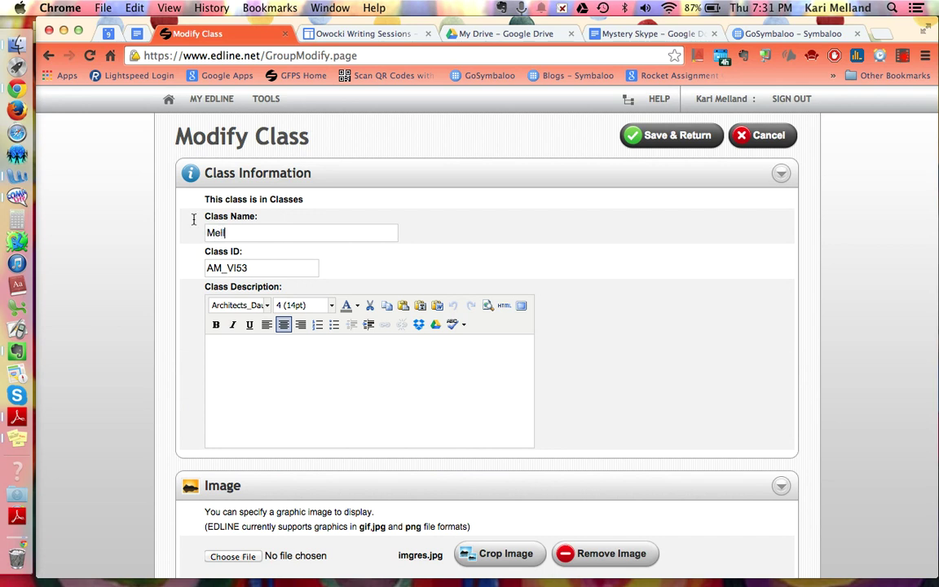
type("and-Grade 5")
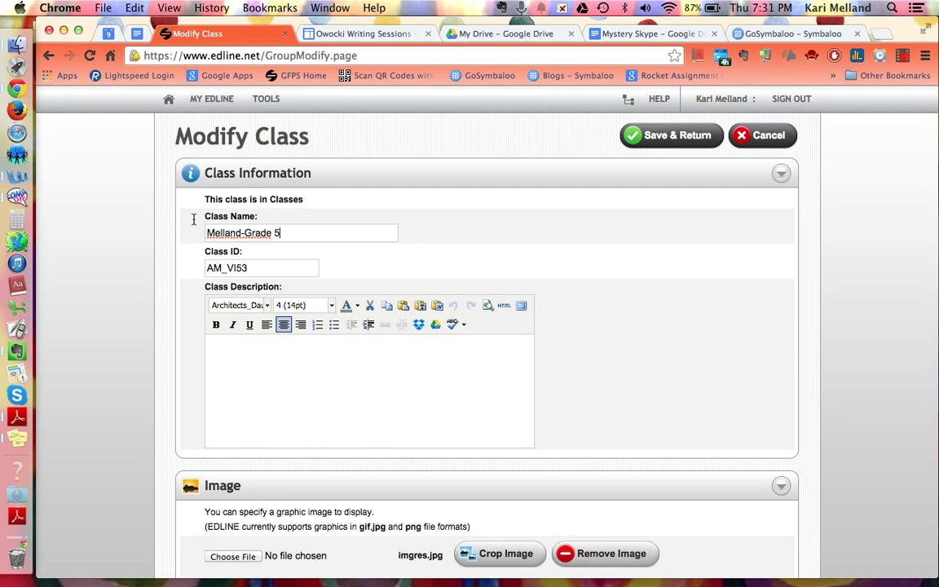
left_click(247, 348)
type("Welcome")
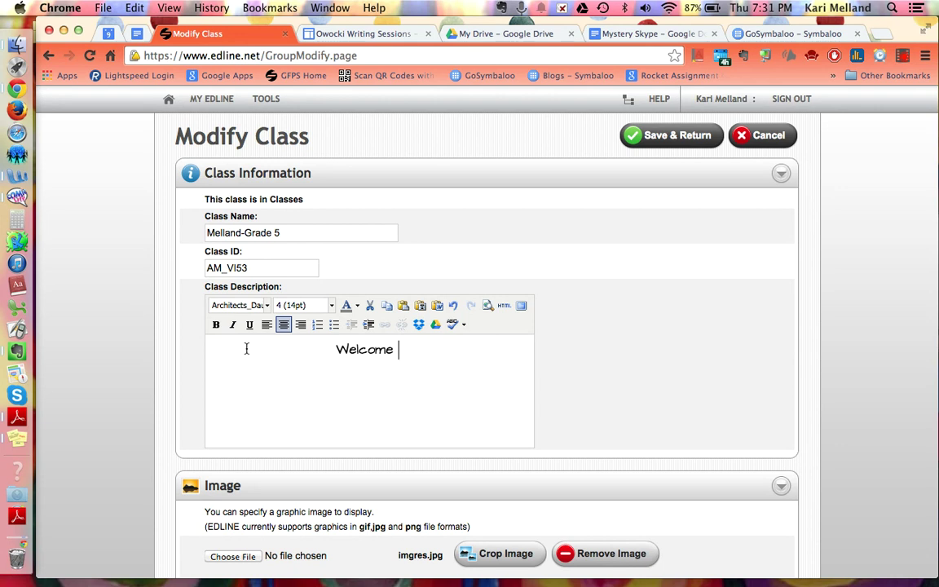
type(" to")
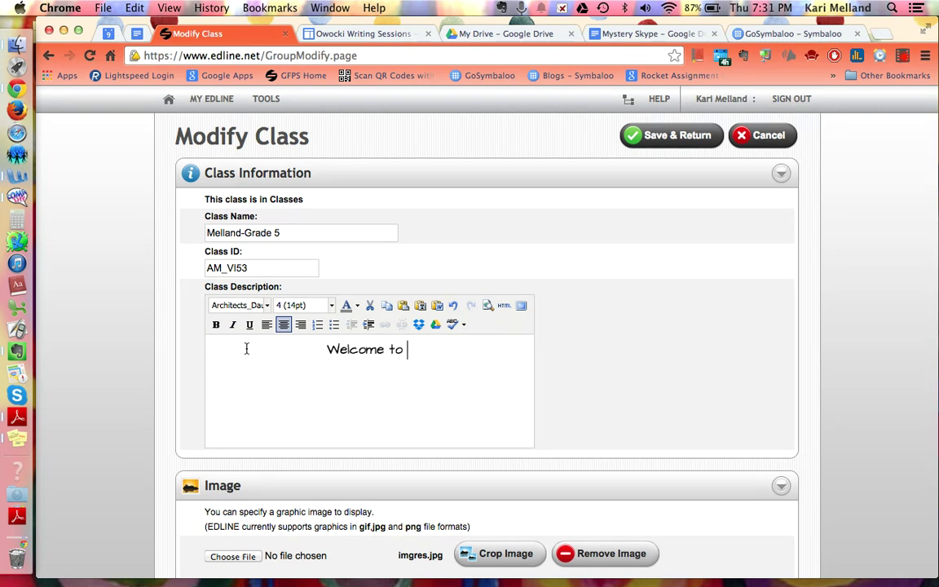
type(" Grade 5!")
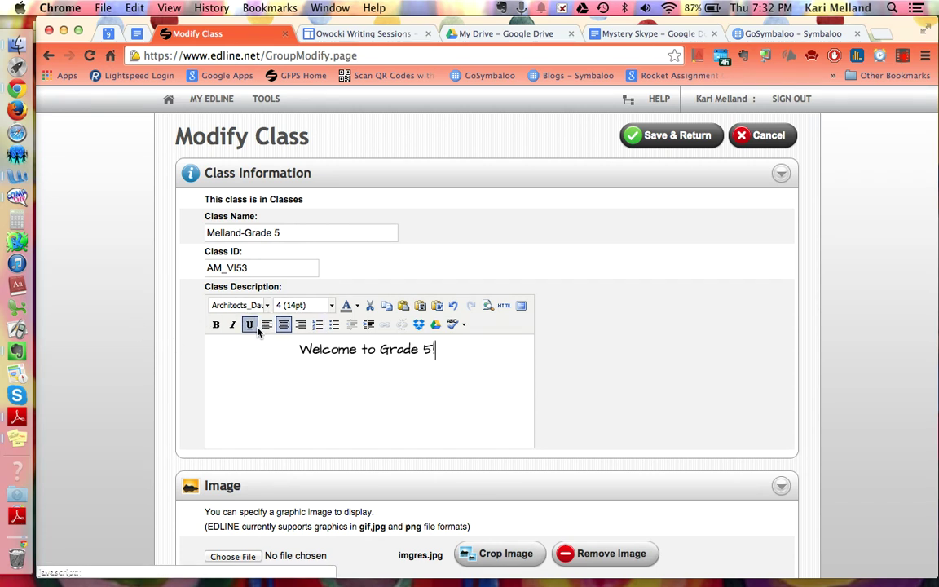
left_click(673, 136)
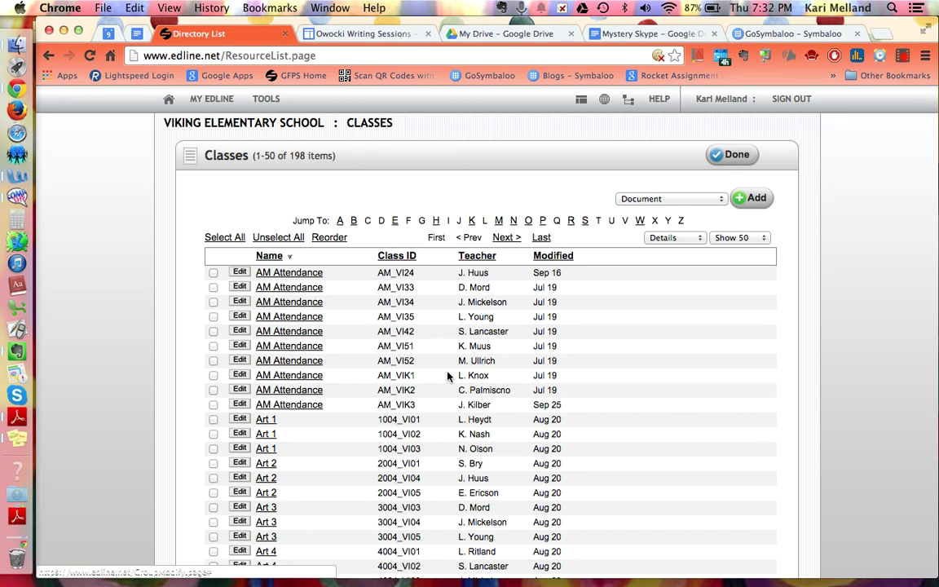
Filter the class list to letter M and open the renamed Grade 5 class page.
left_click(497, 224)
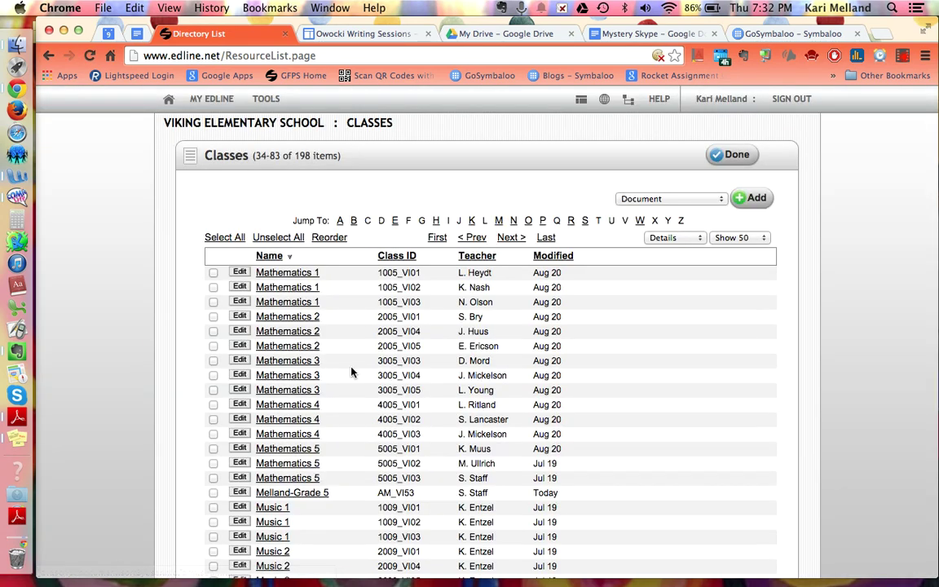
left_click(298, 495)
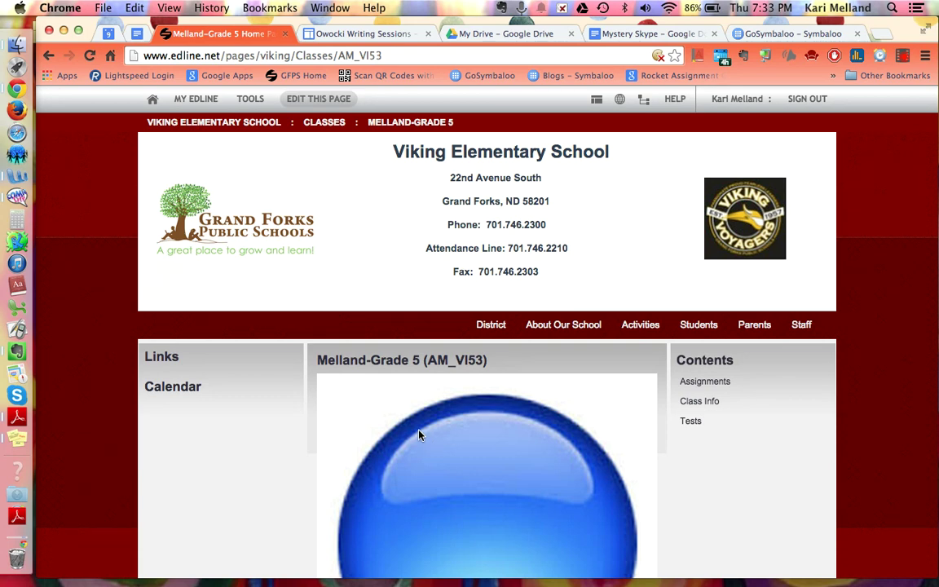
Swap the class page's blue sphere image for the ClassPic.jpg photo of students with tablets.
left_click(341, 100)
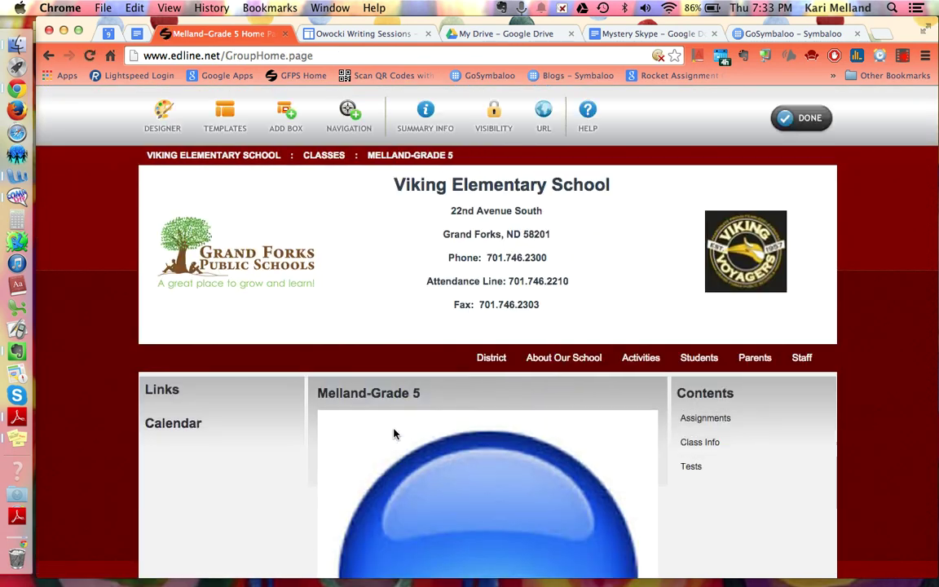
mouse_move(541, 466)
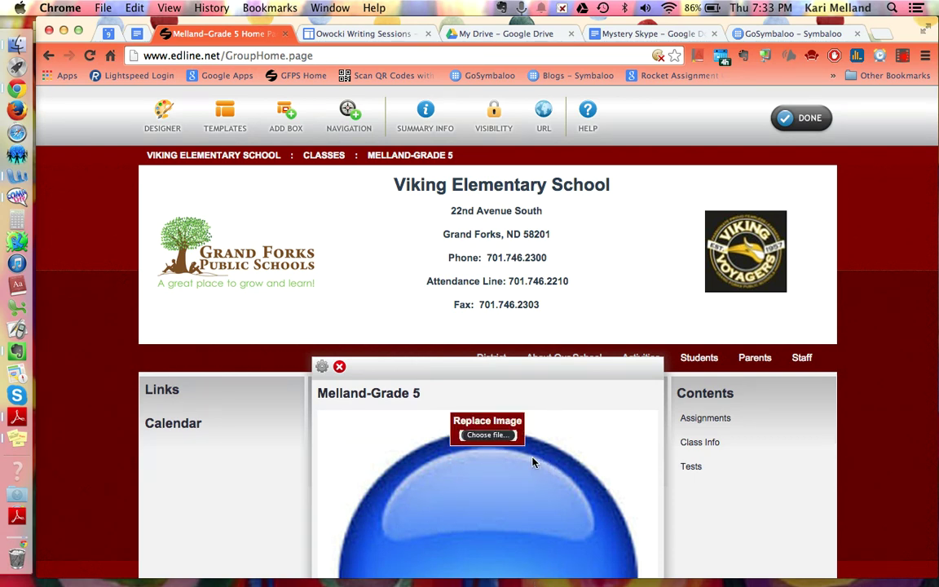
left_click(488, 436)
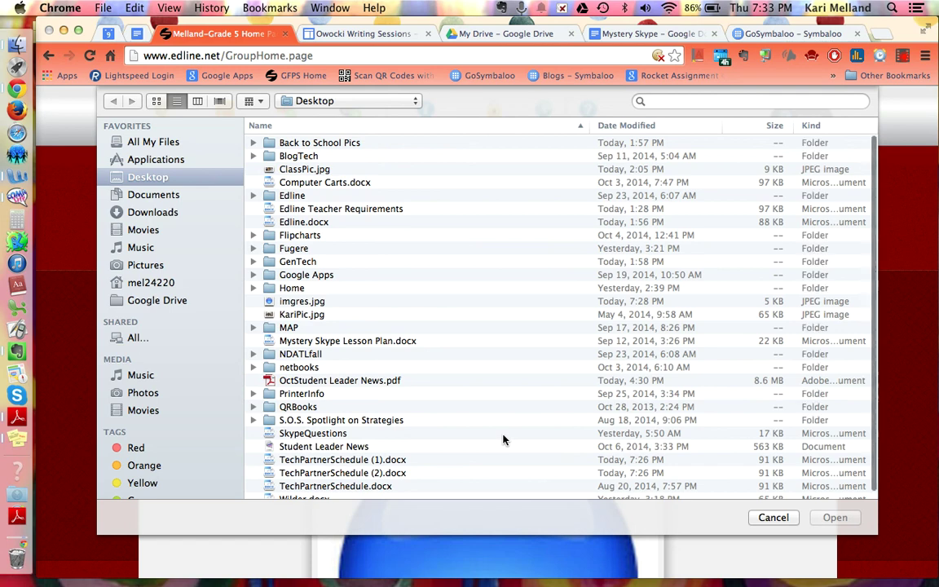
left_click(310, 169)
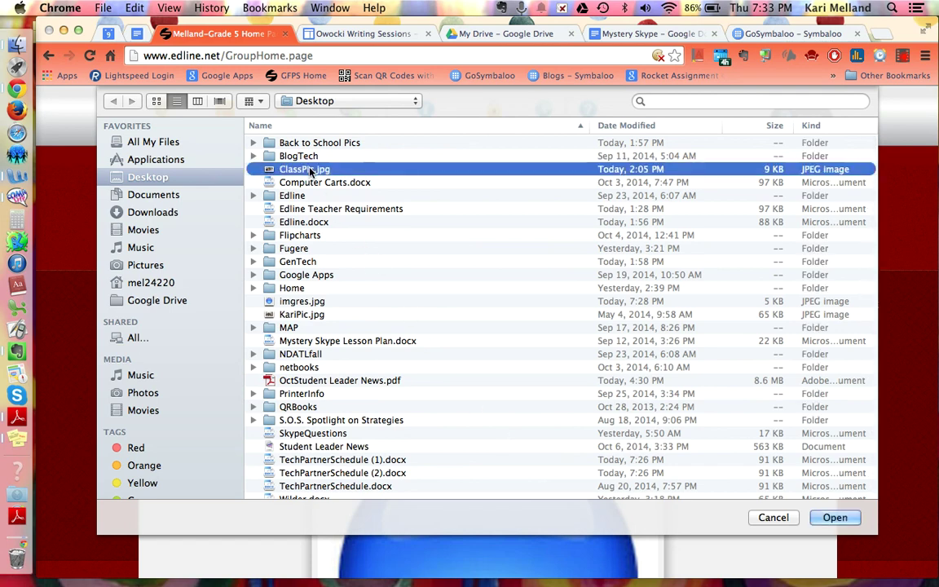
left_click(854, 517)
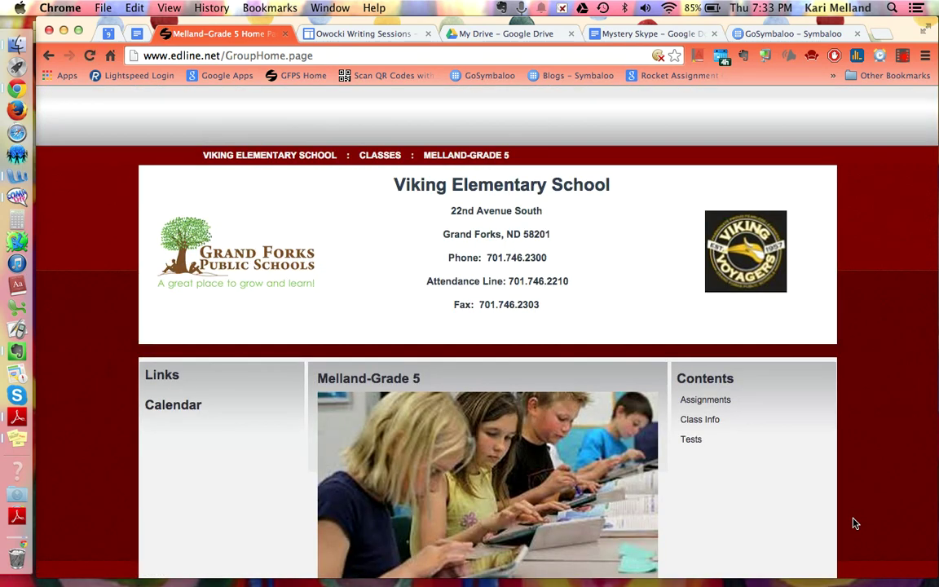
Open the Contents box in list view to show Assignments, Class Info and Tests.
scroll(857, 517, "down", 2)
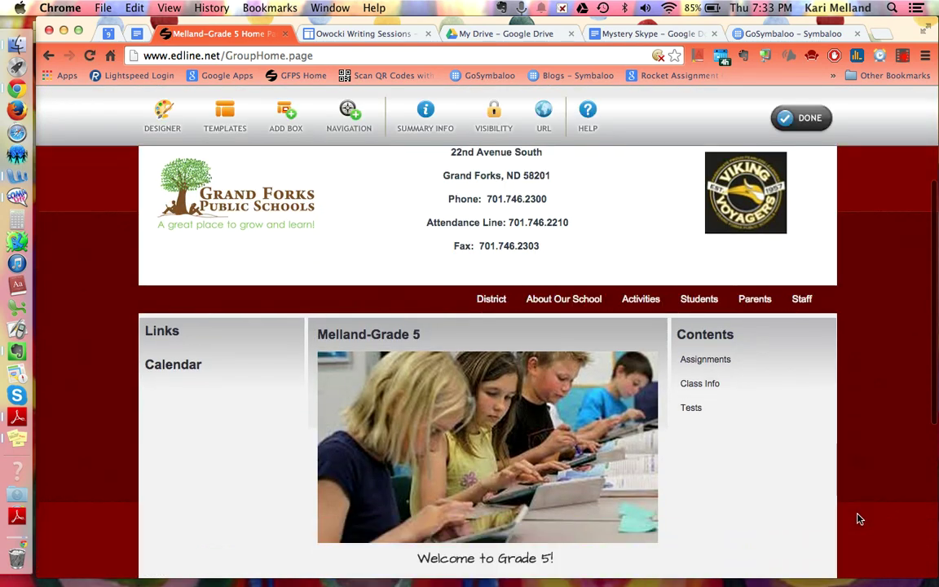
mouse_move(478, 553)
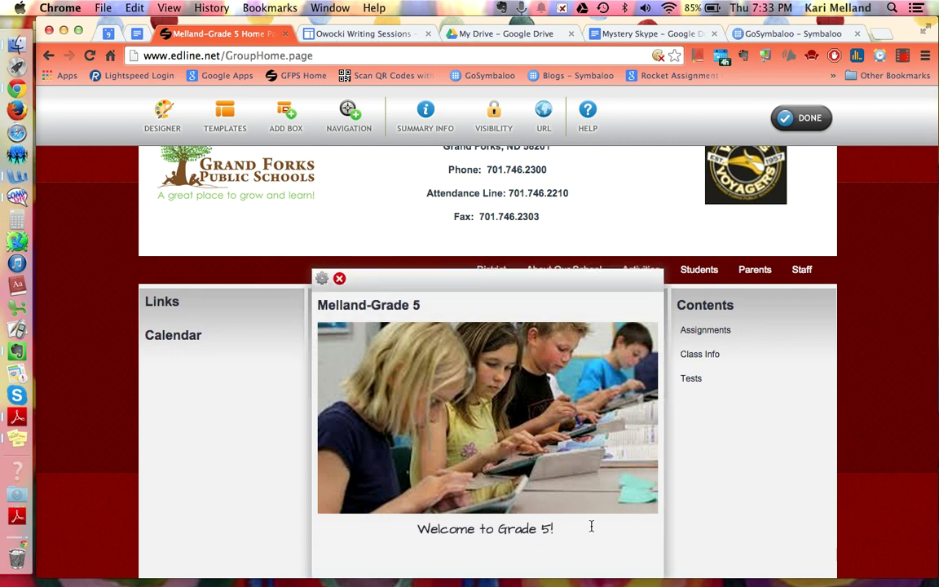
mouse_move(737, 320)
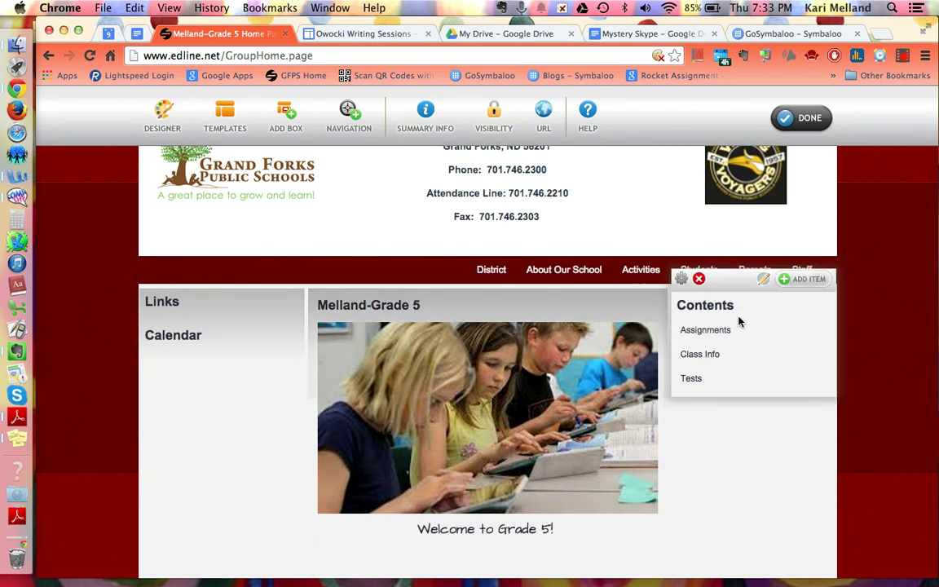
left_click(762, 281)
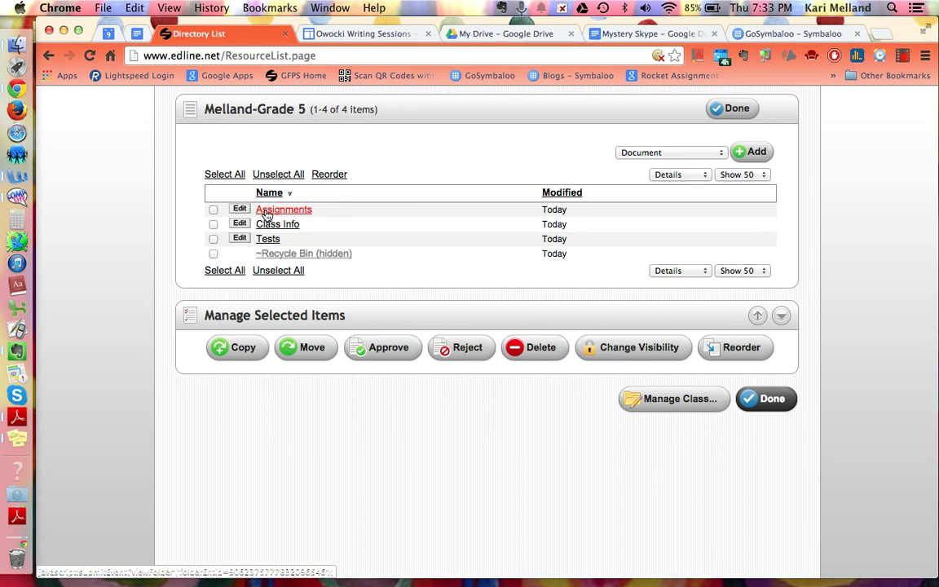
Rename the Assignments folder to 'About' plus the teacher's name, save, and open it.
left_click(240, 209)
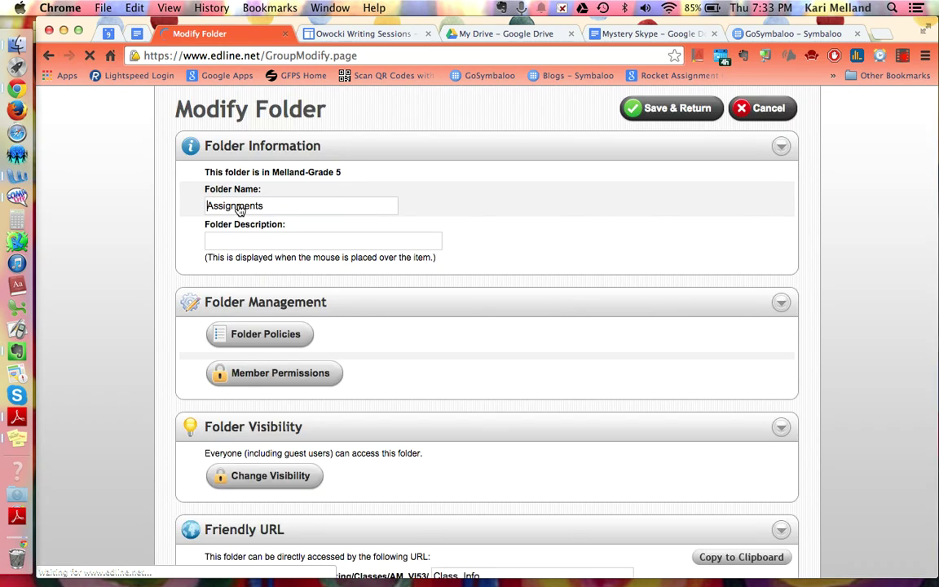
left_click_drag(268, 207, 207, 206)
type("About Mrs. Melland")
left_click(253, 206)
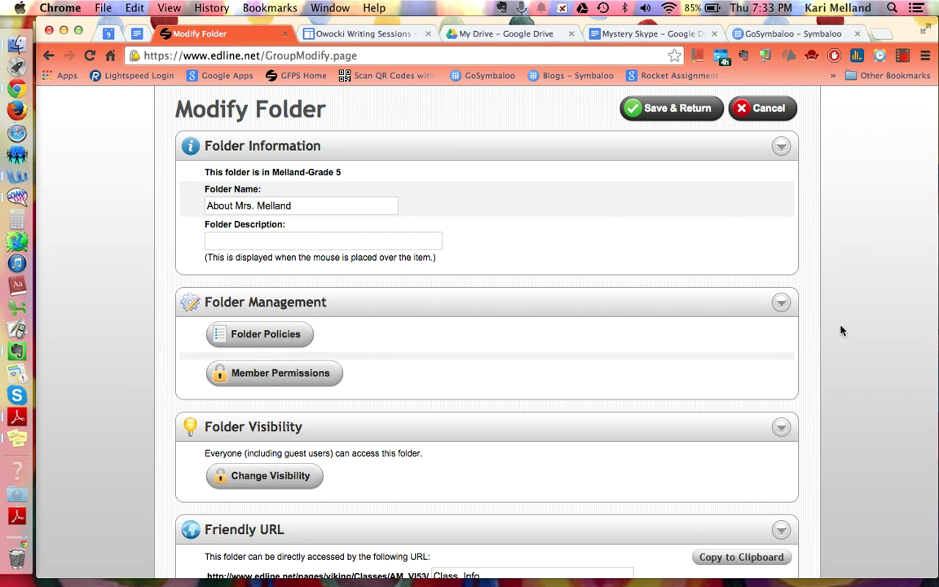
left_click(686, 116)
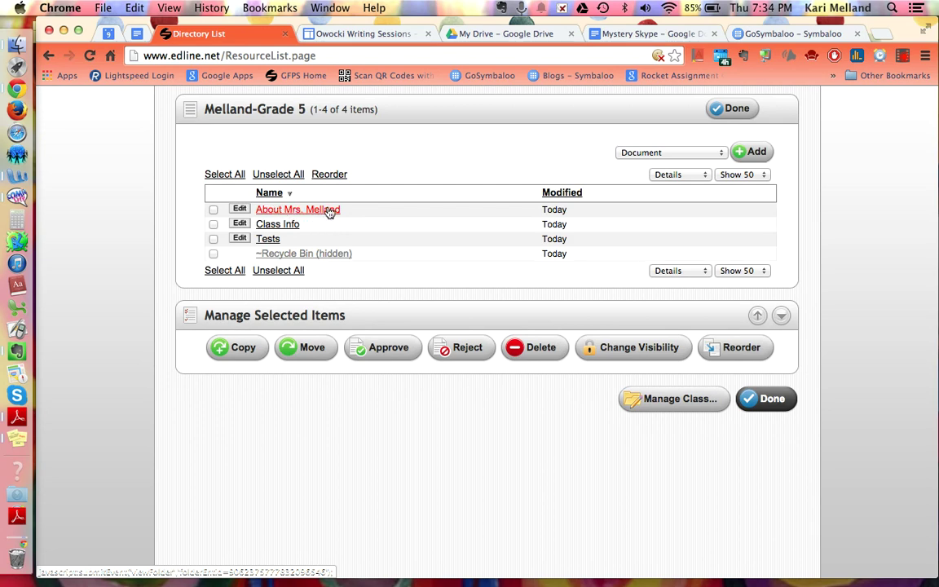
left_click(329, 212)
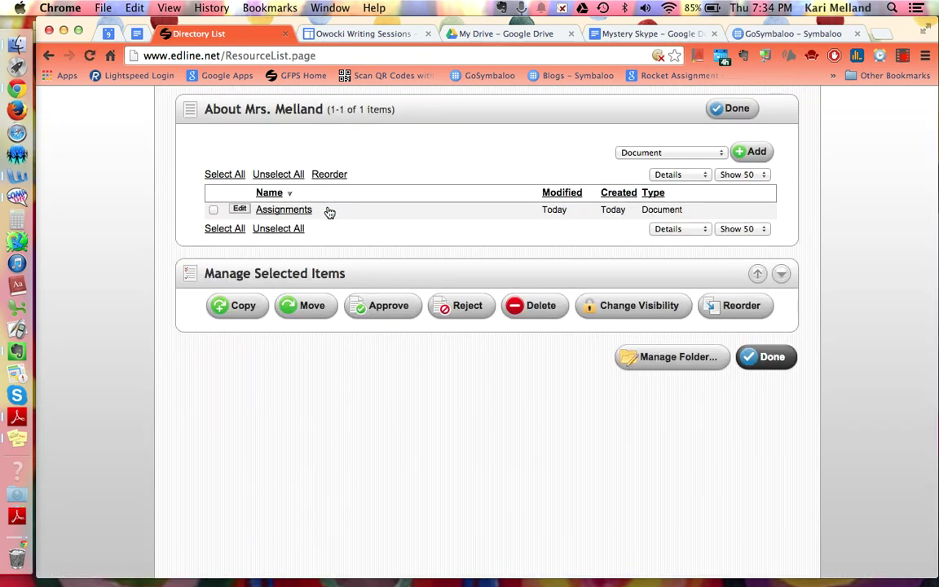
Add a new document in the About folder titled 'About' plus the teacher's name.
left_click(753, 153)
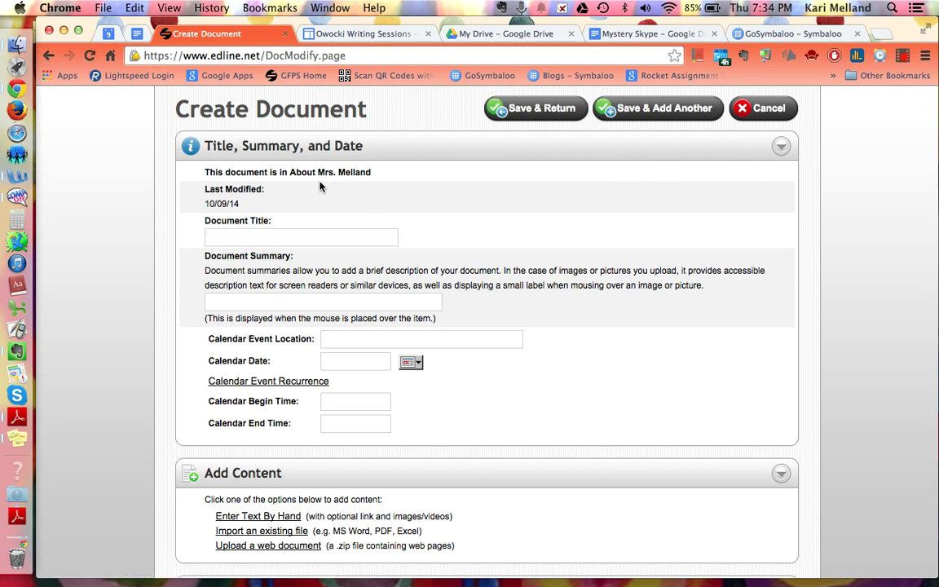
type("About Mrs. Melland")
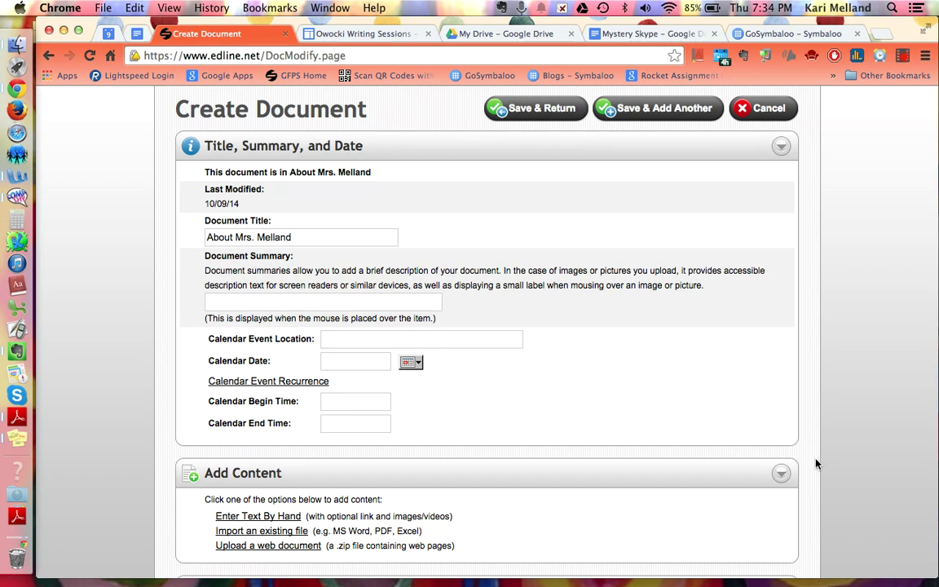
scroll(810, 465, "down", 5)
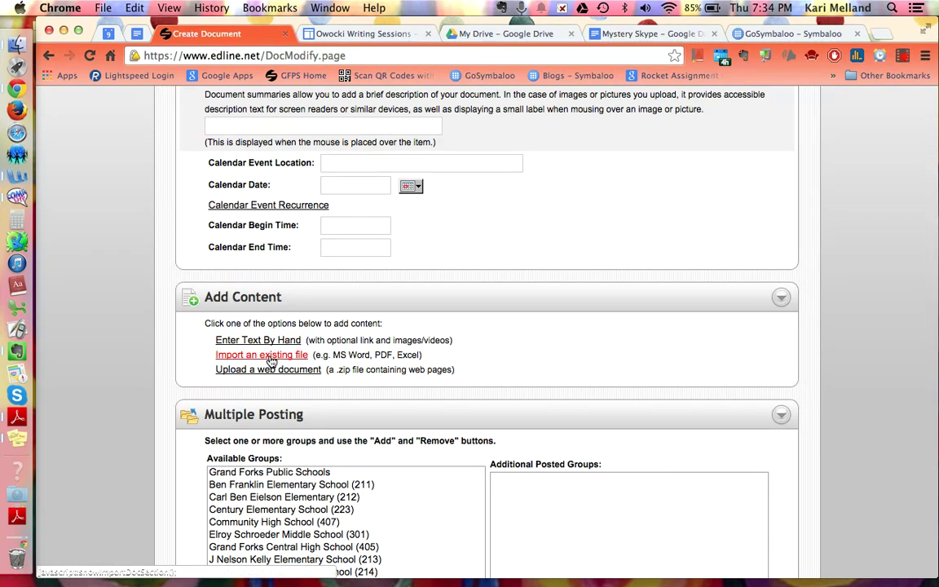
Choose hand-entered text and begin typing the teacher's self-introduction mentioning Viking and BF School.
left_click(267, 341)
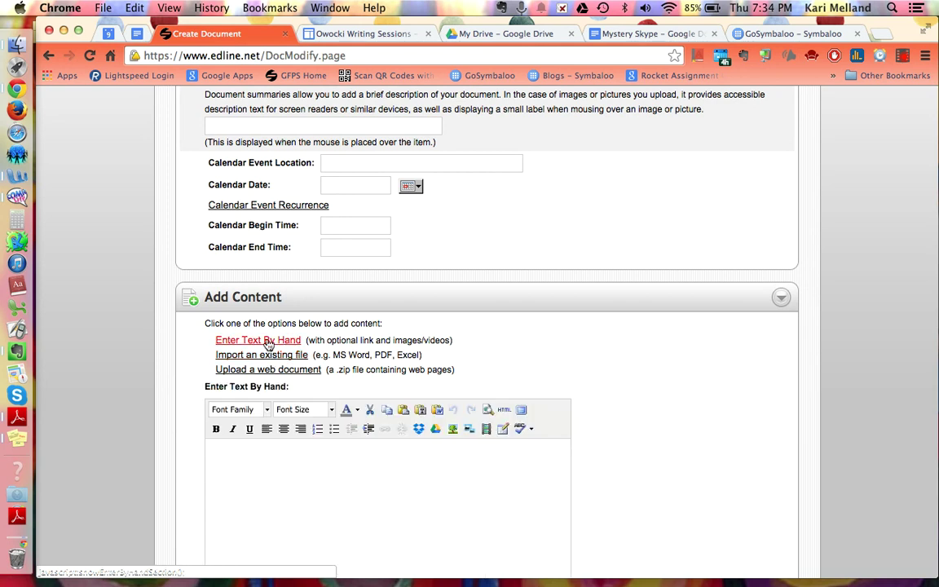
left_click(220, 467)
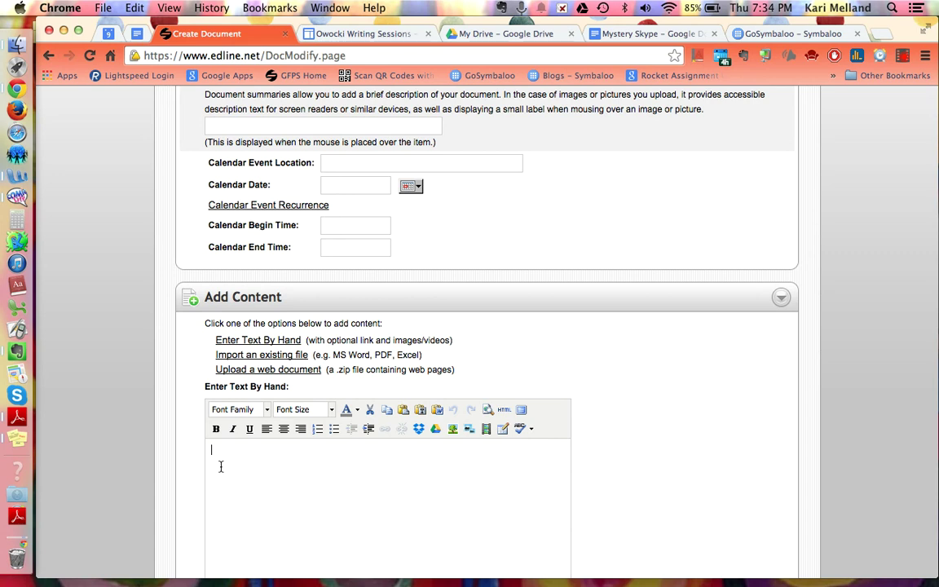
type("I'm Kari Melland and Im")
type("m the Curriculum T")
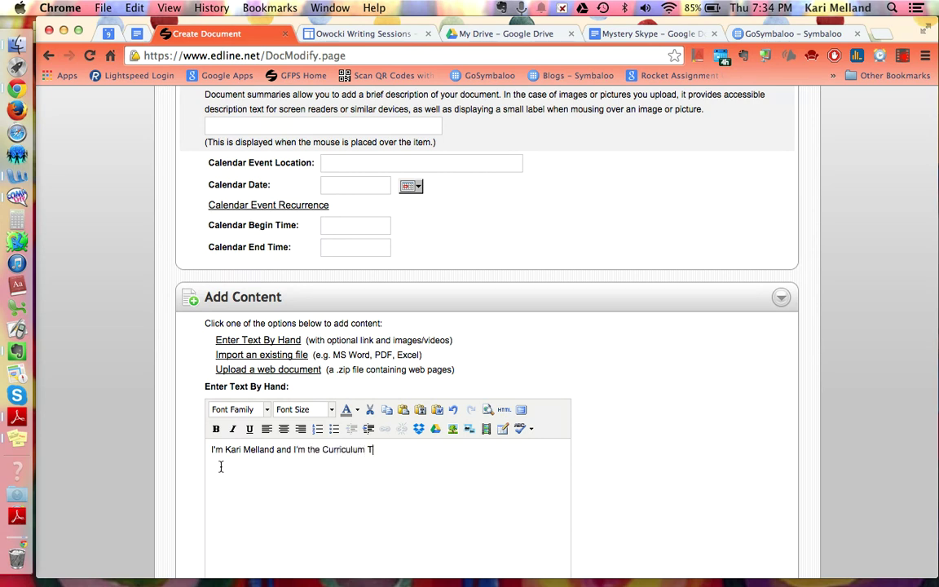
type("ner at Viking")
type(" and ")
type("BF School")
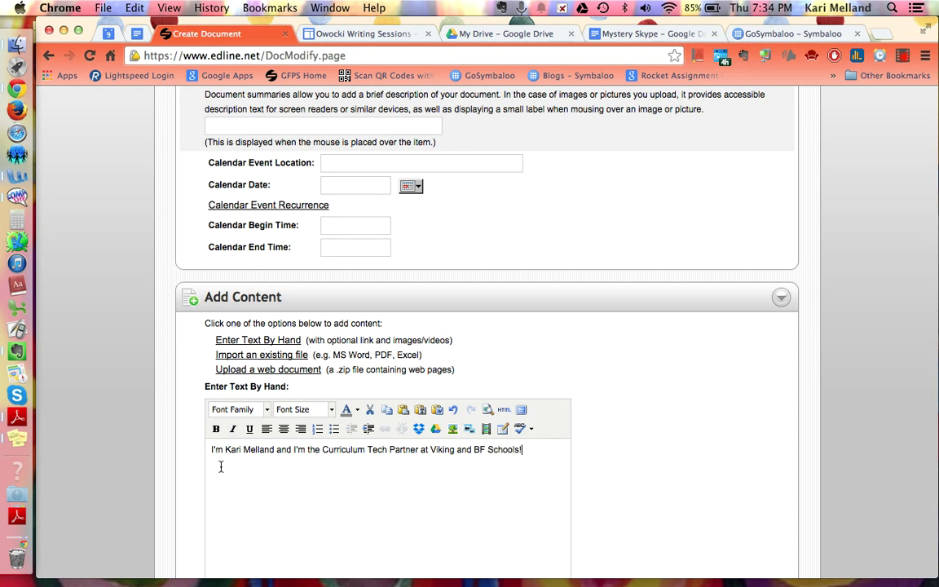
Upload KariPic.jpg from the Desktop and insert it below the introduction without an image description.
left_click(452, 429)
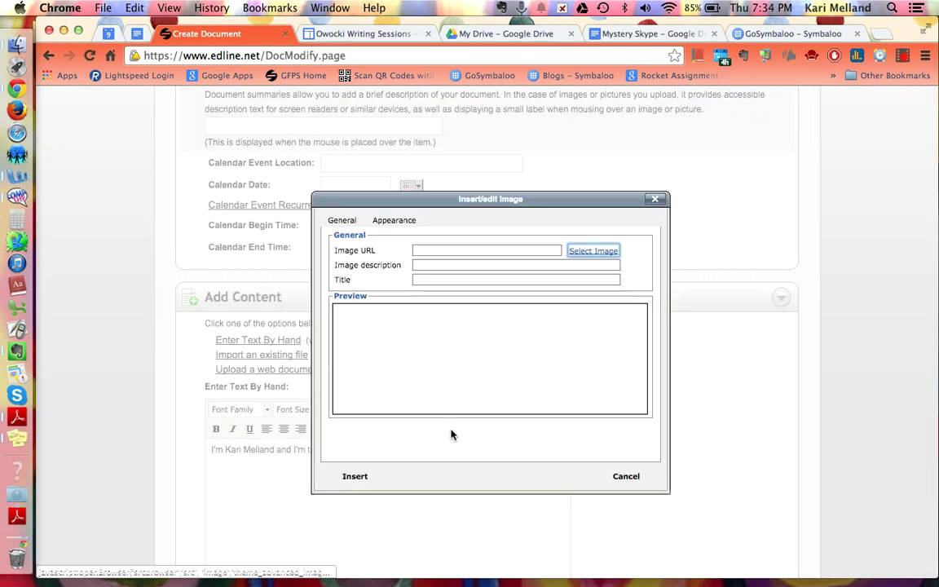
left_click(592, 252)
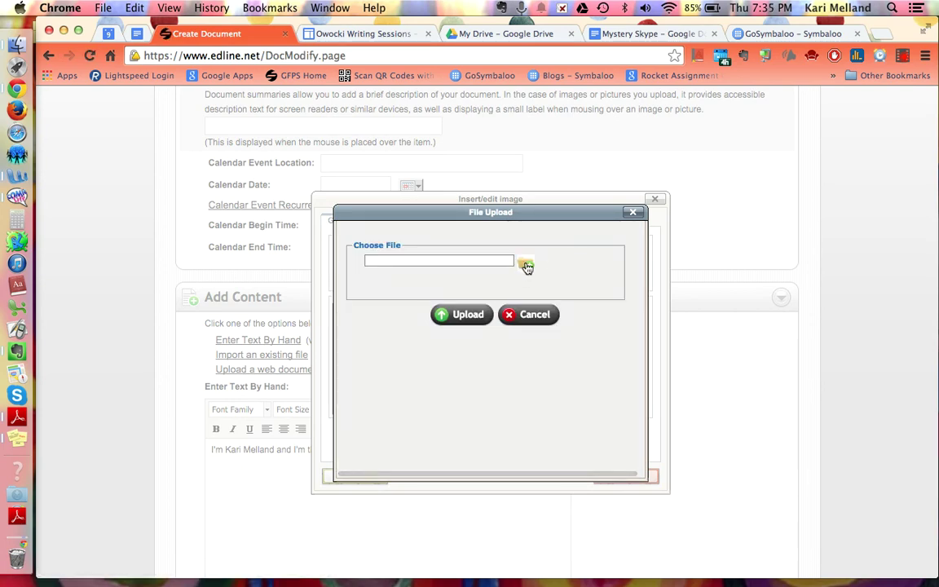
left_click(525, 265)
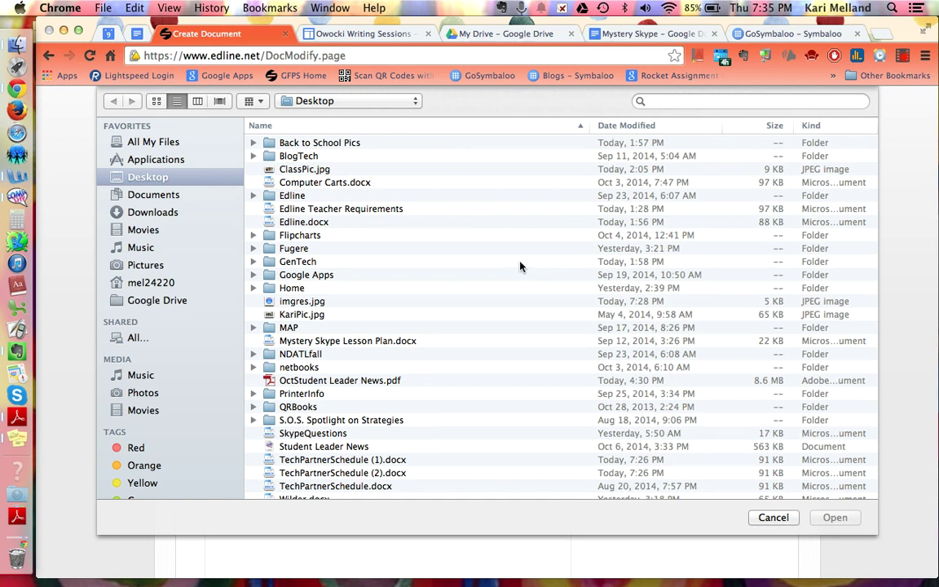
left_click(300, 316)
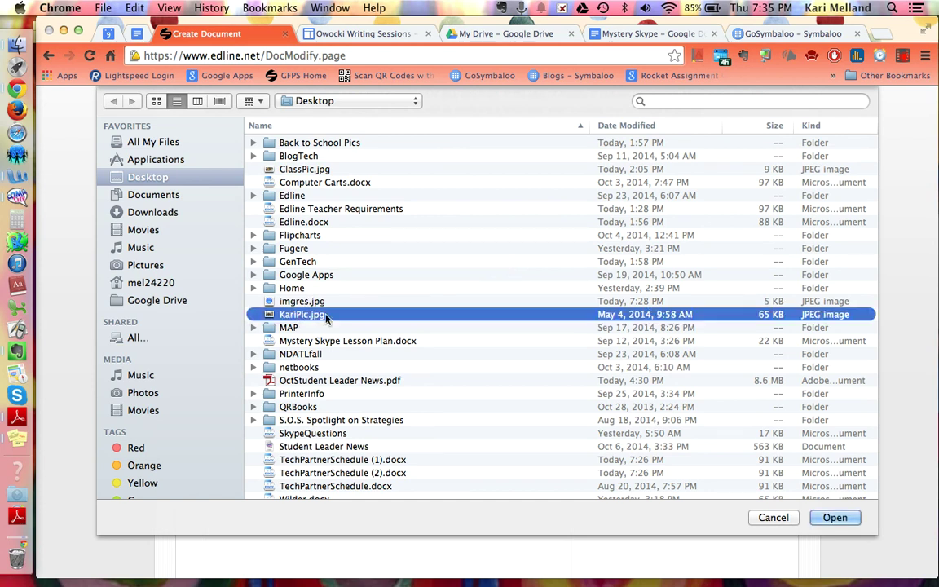
left_click(833, 519)
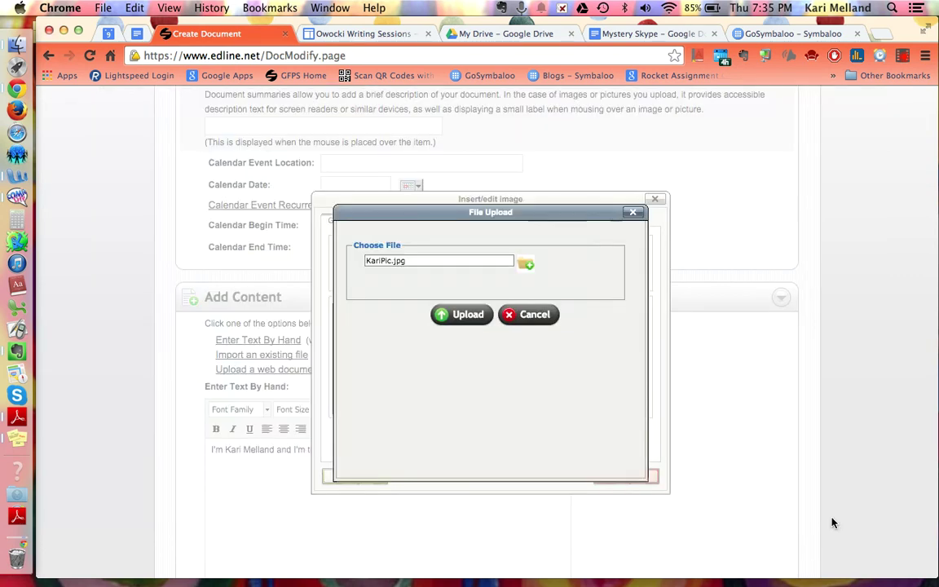
left_click(463, 316)
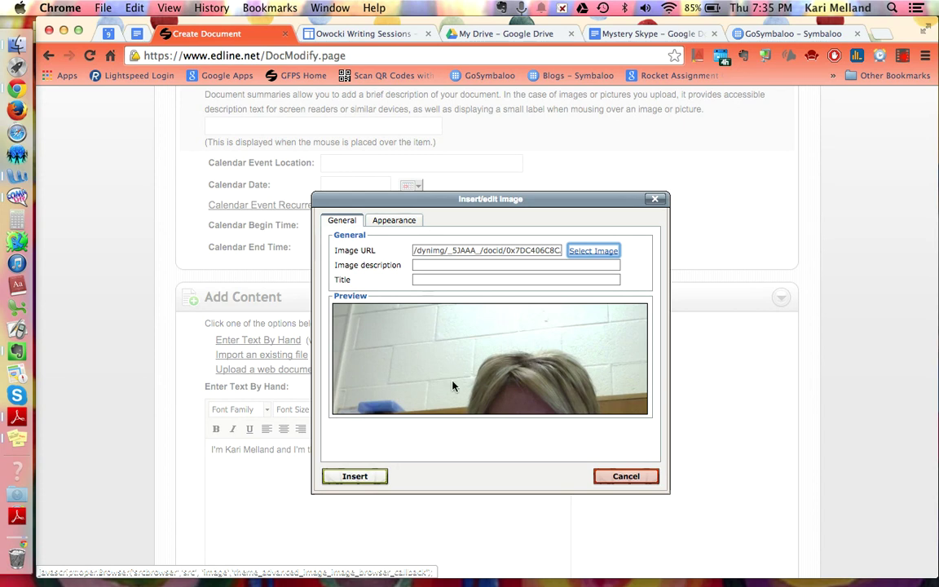
left_click(364, 479)
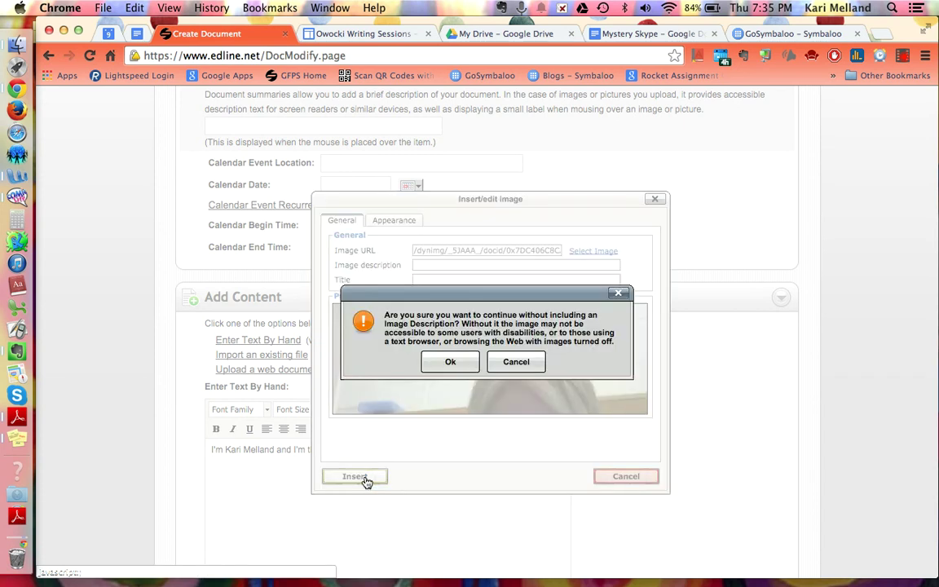
left_click(468, 363)
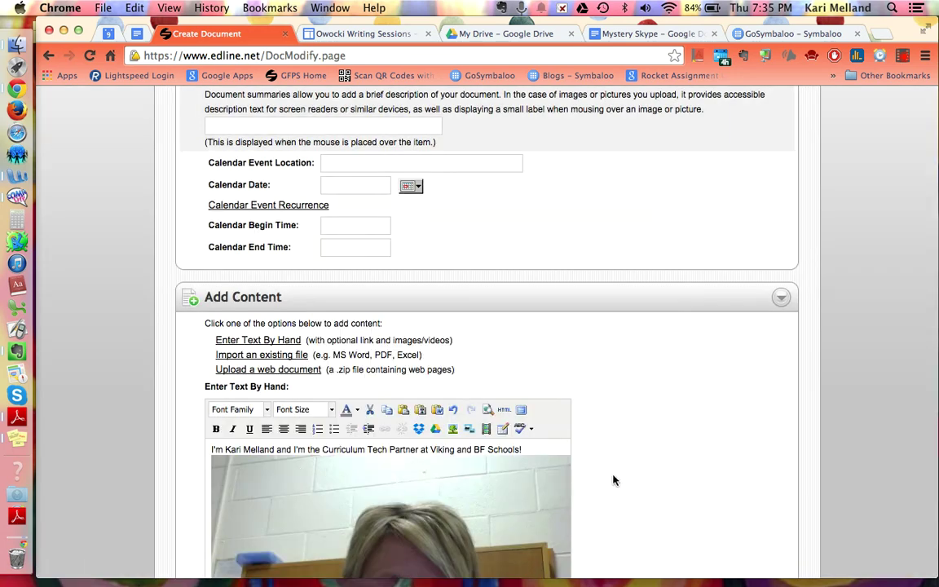
scroll(648, 474, "down", 5)
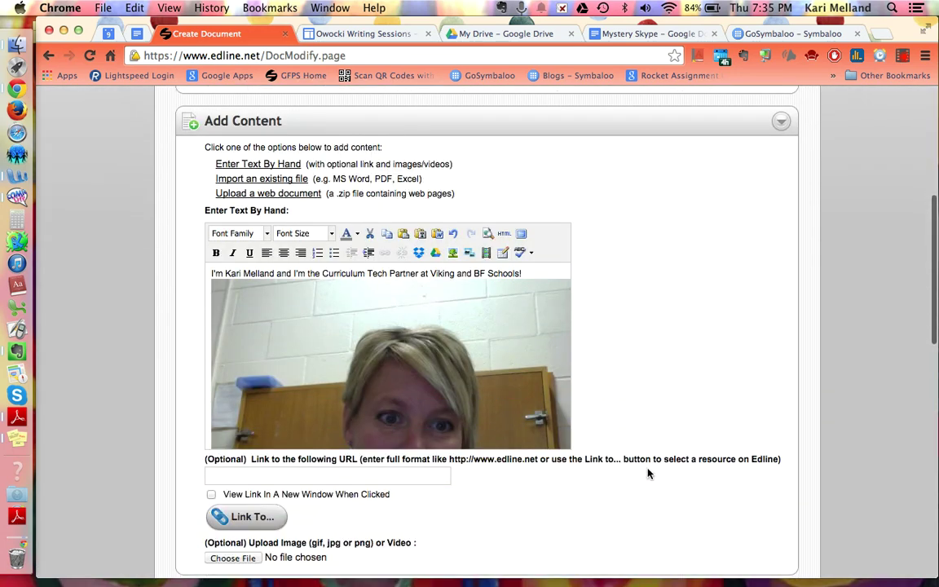
Resize the inserted photo down to a small thumbnail.
left_click(251, 309)
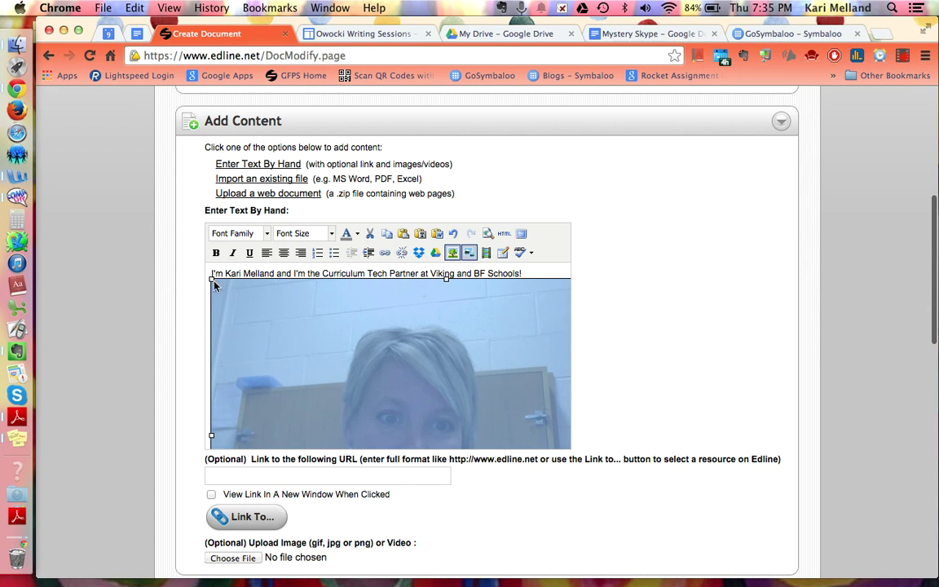
left_click_drag(212, 279, 516, 409)
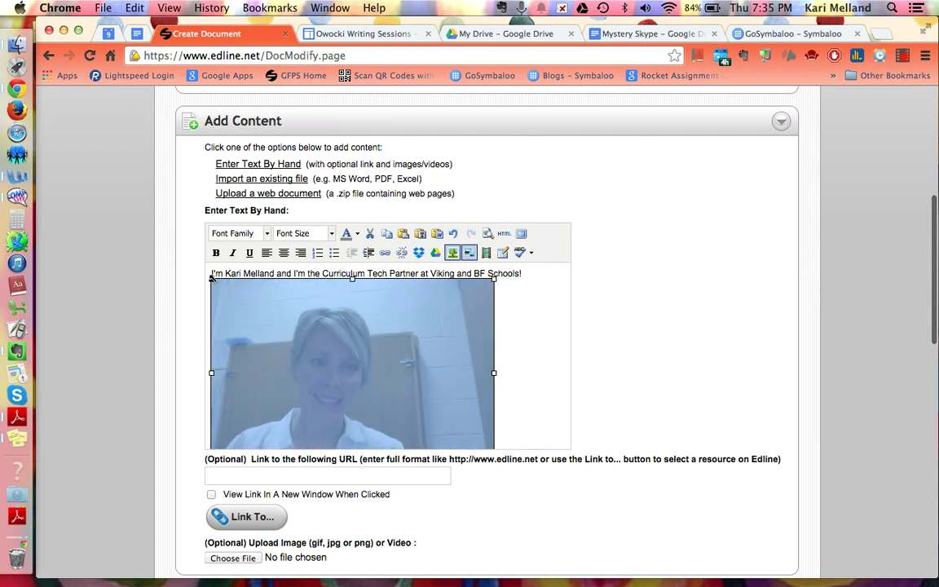
left_click_drag(211, 280, 435, 384)
left_click_drag(211, 279, 251, 305)
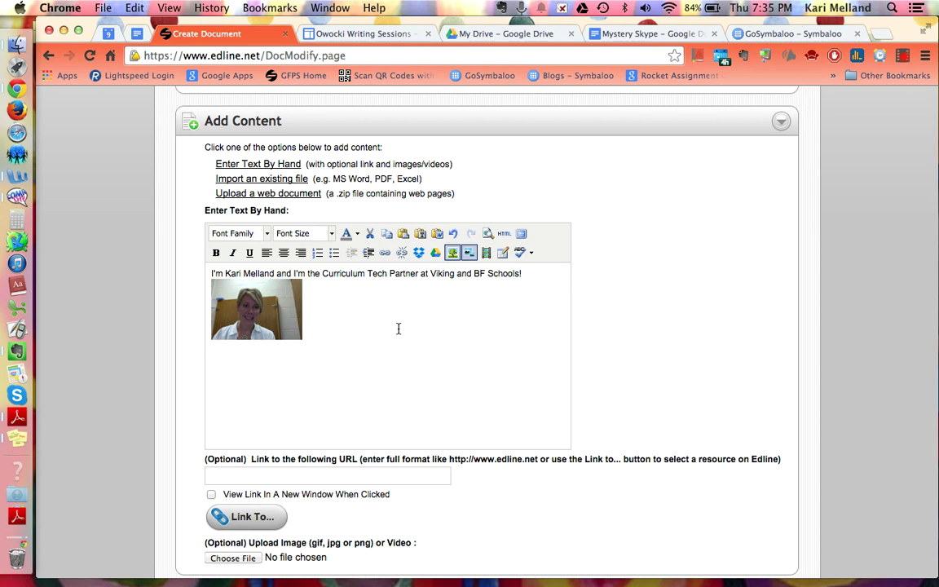
Save the About Mrs. Melland document and return to the class home page.
scroll(817, 397, "up", 10)
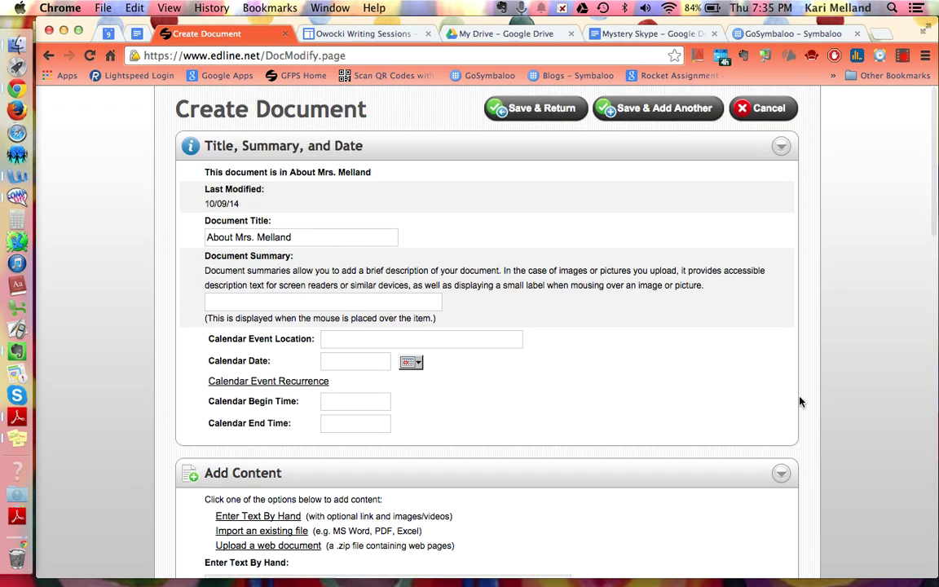
left_click(536, 106)
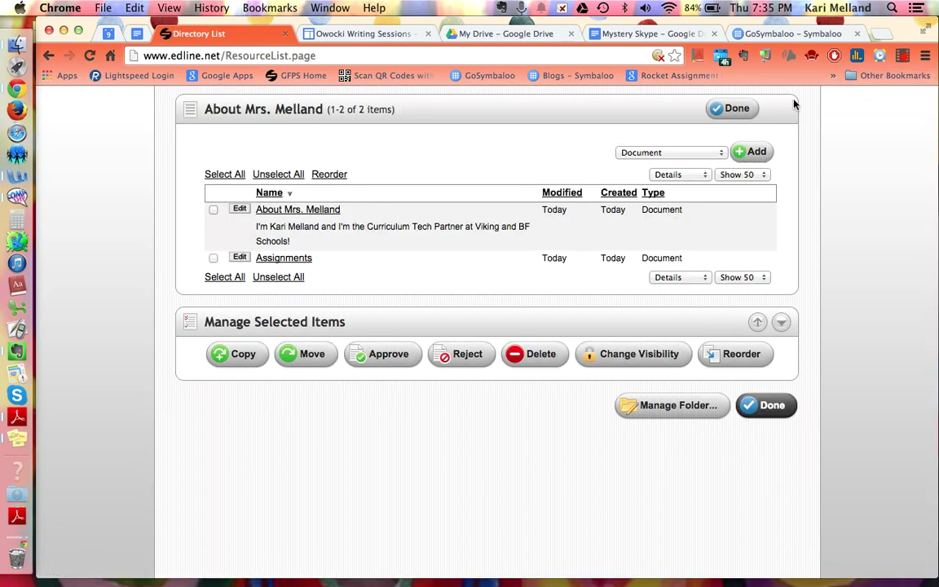
left_click(738, 108)
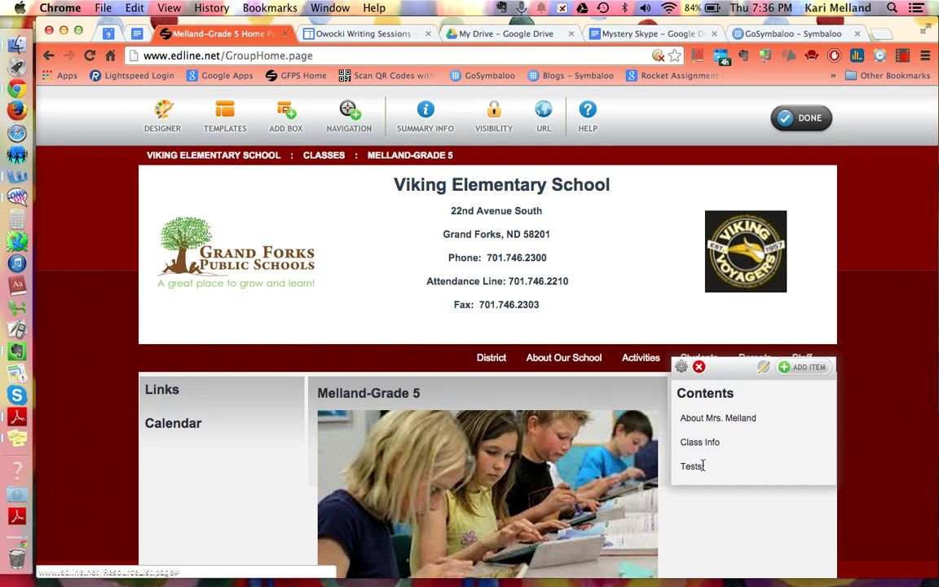
Delete the Tests item from the class Contents list and return to the home page.
left_click(763, 369)
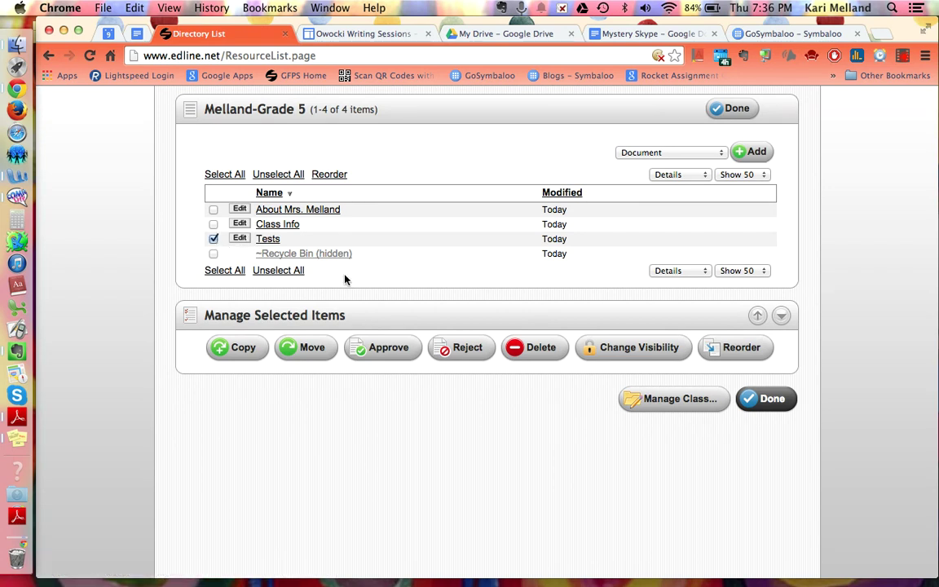
left_click(538, 349)
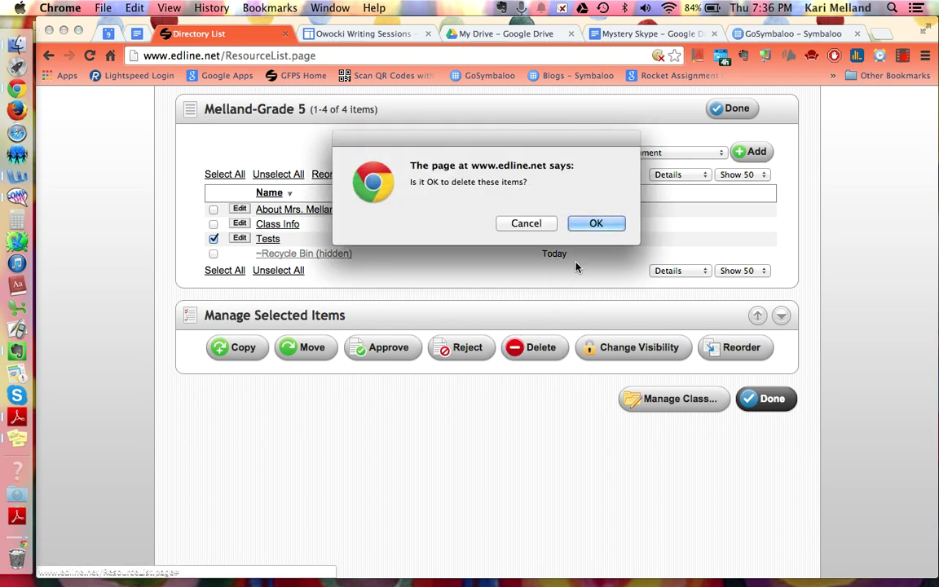
left_click(594, 225)
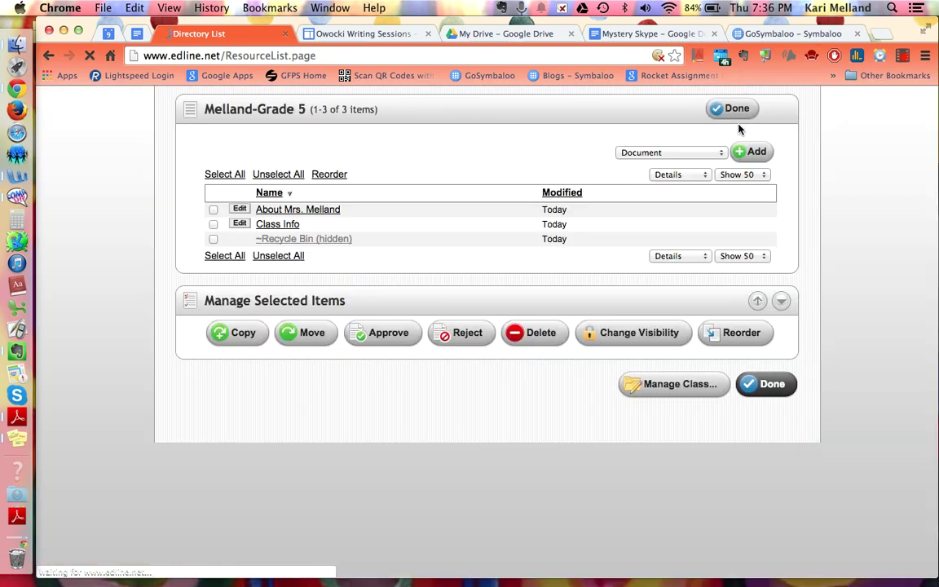
left_click(736, 110)
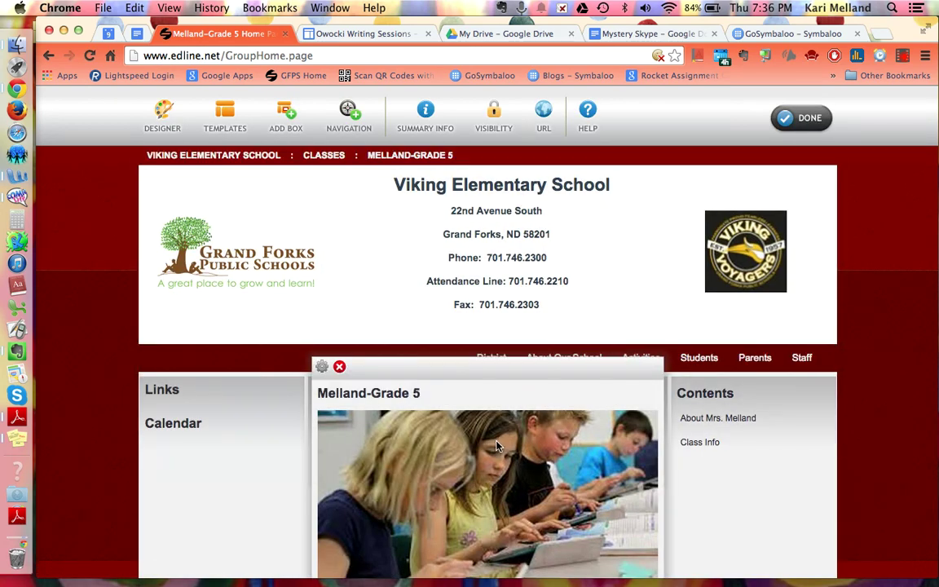
Start a new link item in the Links box titled GoSymbaloo.
mouse_move(167, 396)
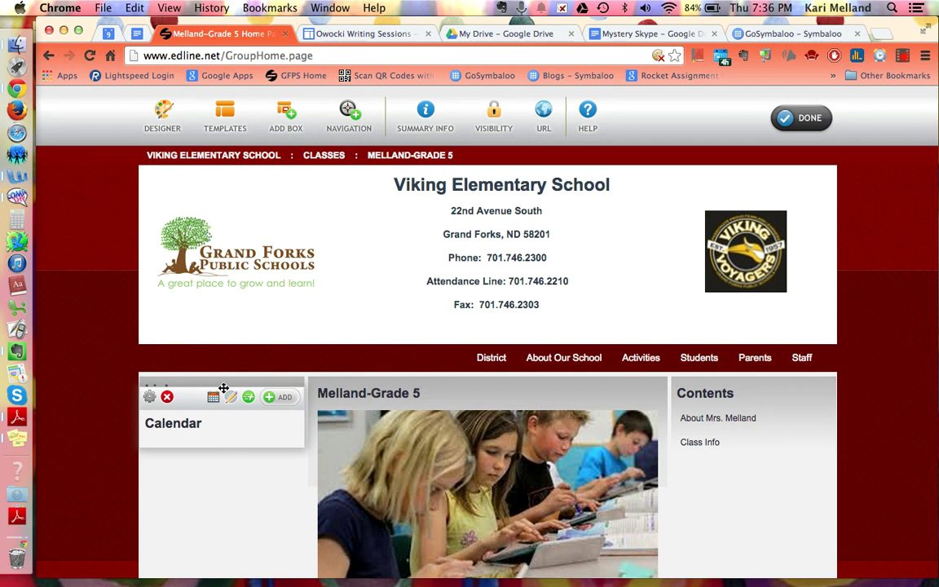
mouse_move(220, 371)
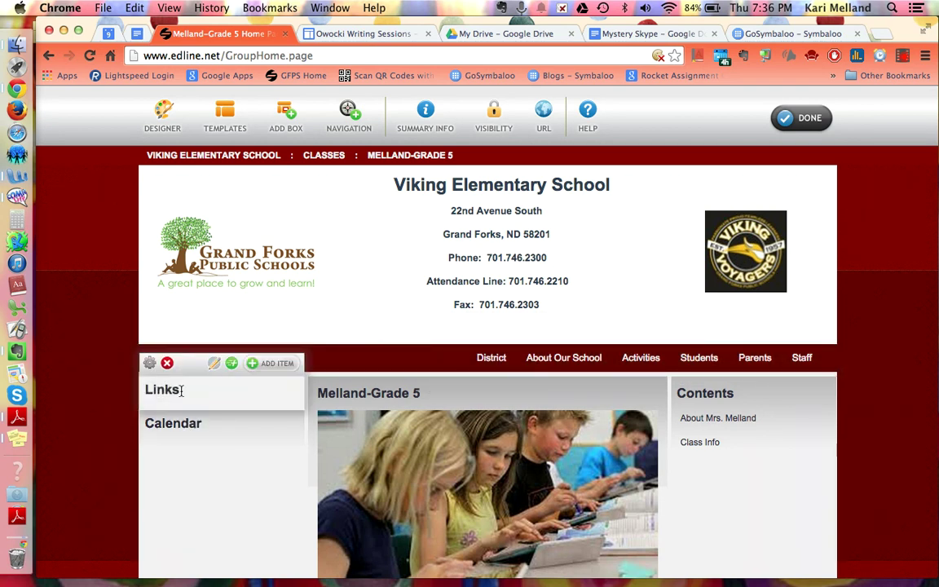
left_click(216, 366)
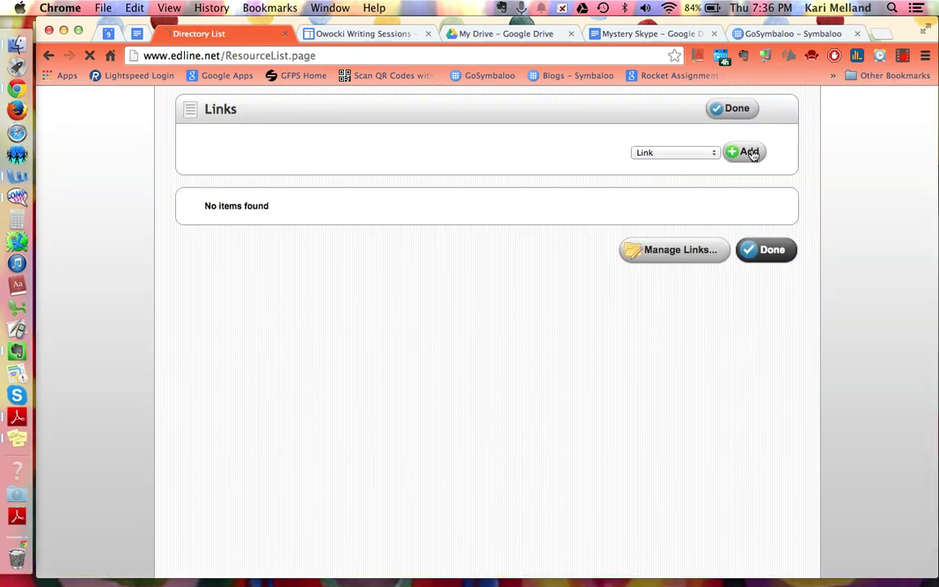
left_click(751, 154)
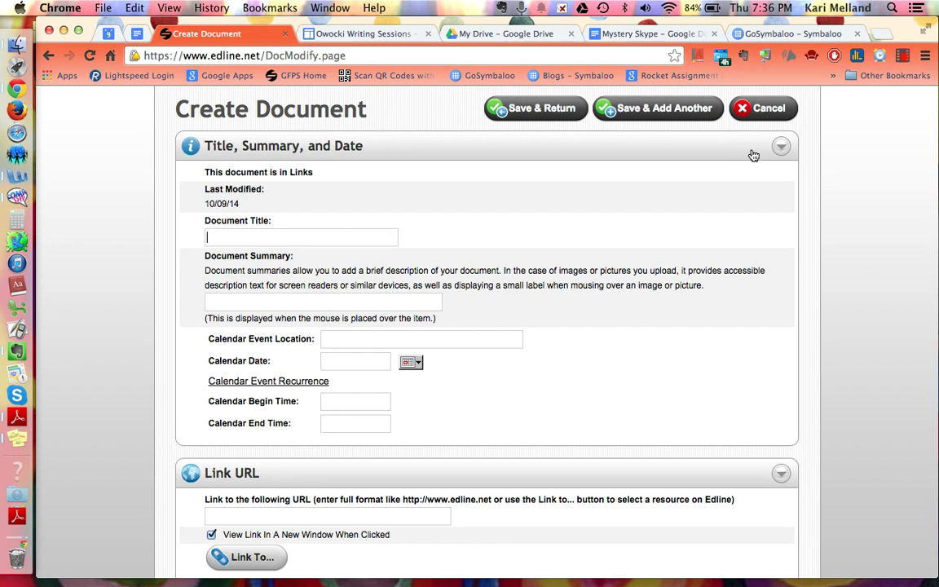
left_click(327, 236)
type("GoSymbaloo")
scroll(814, 393, "down", 5)
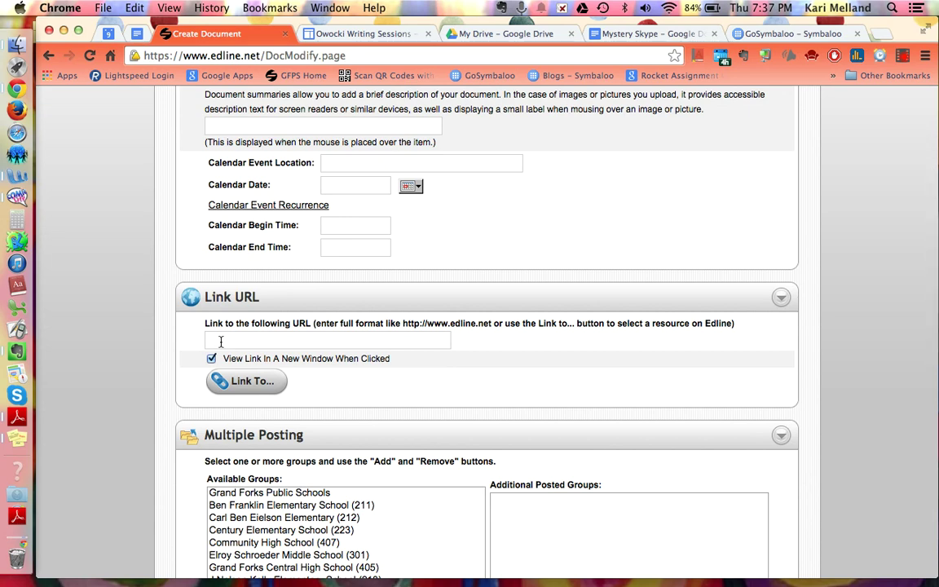
Paste the edu.symbaloo.com/mix/gosymbaloo address as the link URL, save, and return to the class page.
left_click(787, 34)
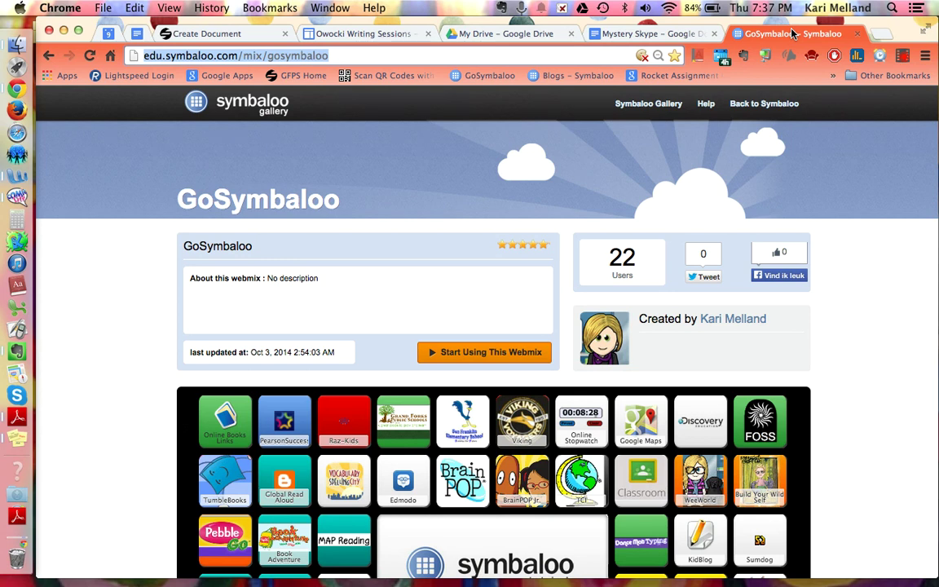
left_click(253, 35)
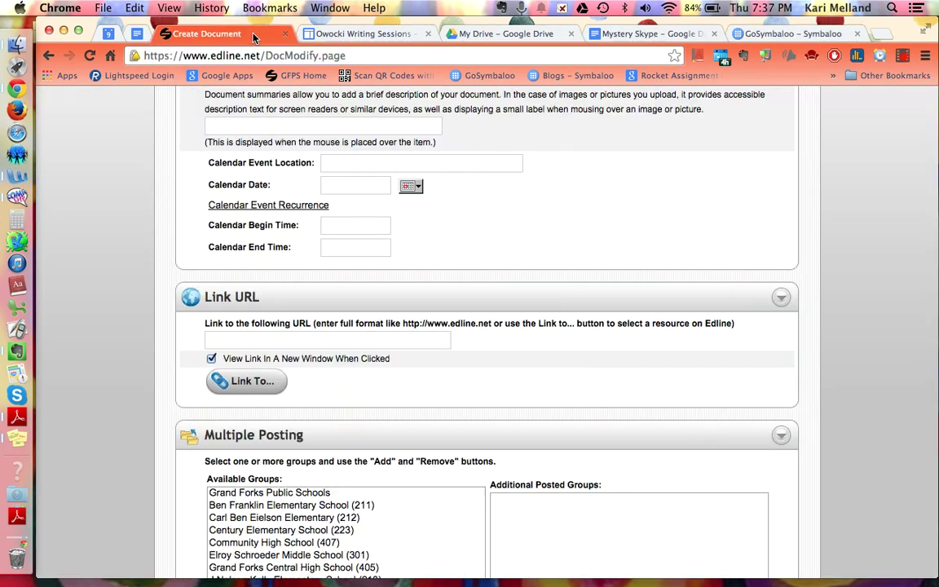
left_click(252, 341)
type("http://edu.symbaloo.com/mix/gosymbaloo")
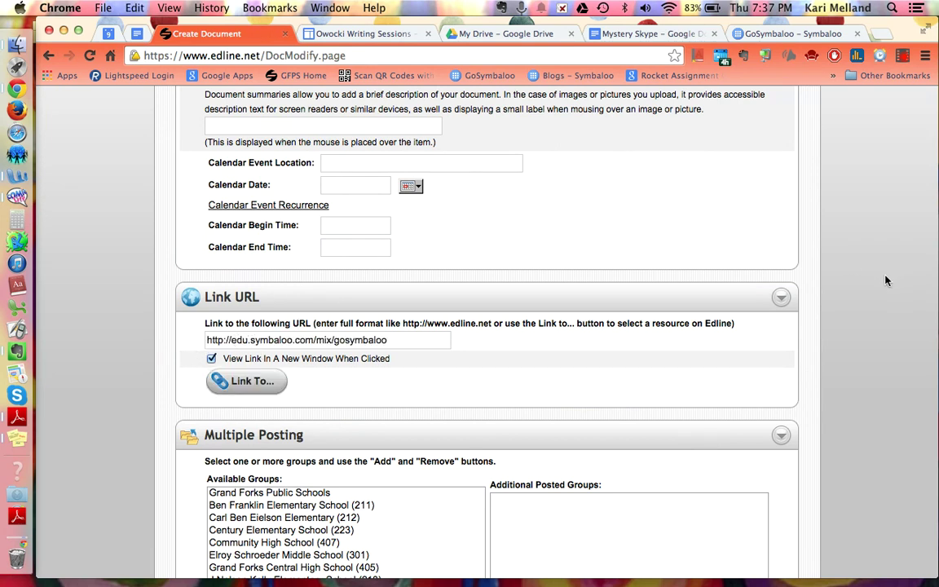
scroll(886, 280, "up", 5)
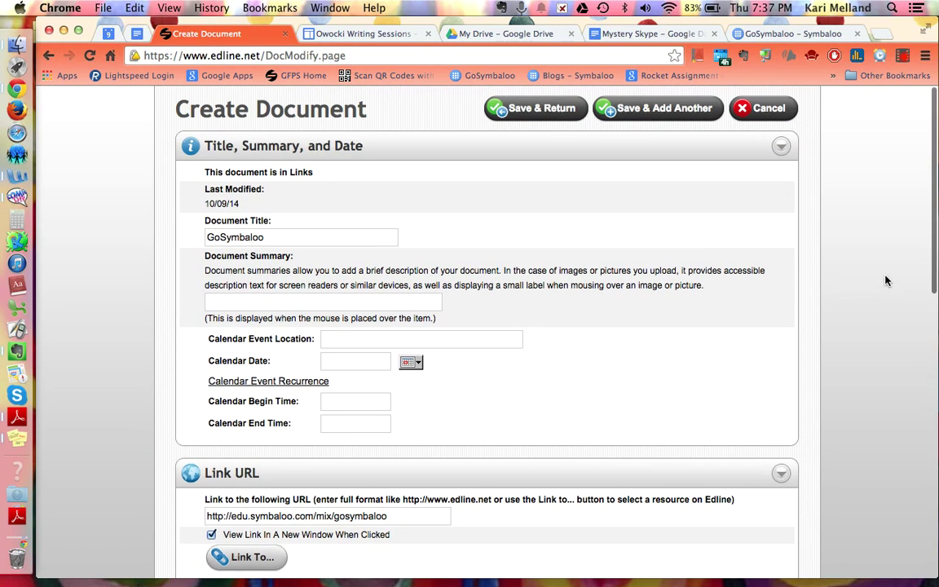
left_click(554, 112)
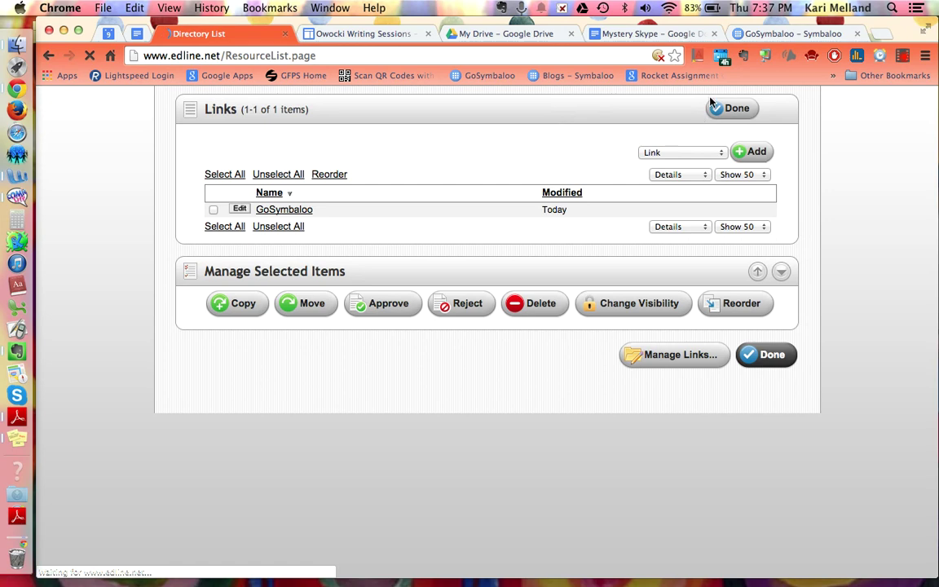
left_click(732, 111)
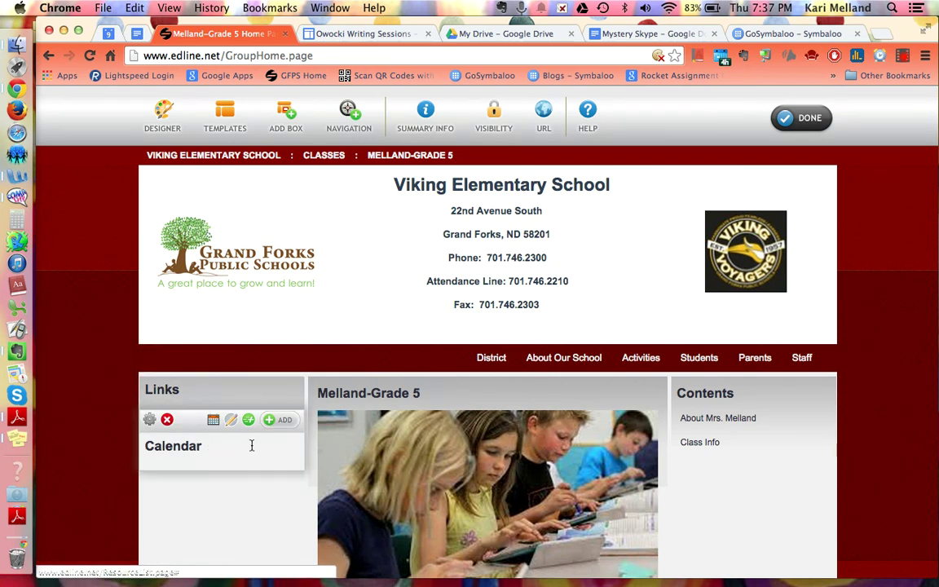
Add a 'No School' calendar event dated 10/16/14.
left_click(274, 423)
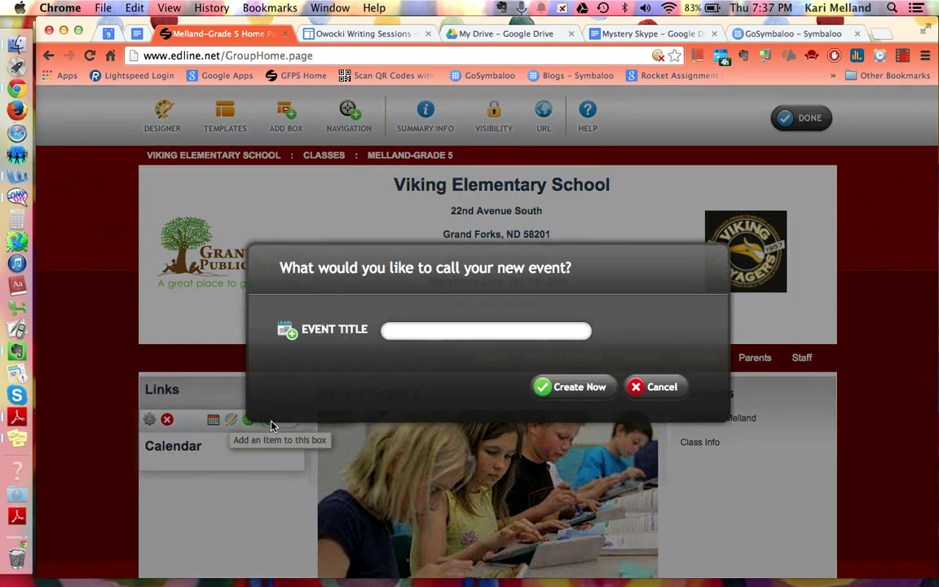
type("No School")
left_click(570, 390)
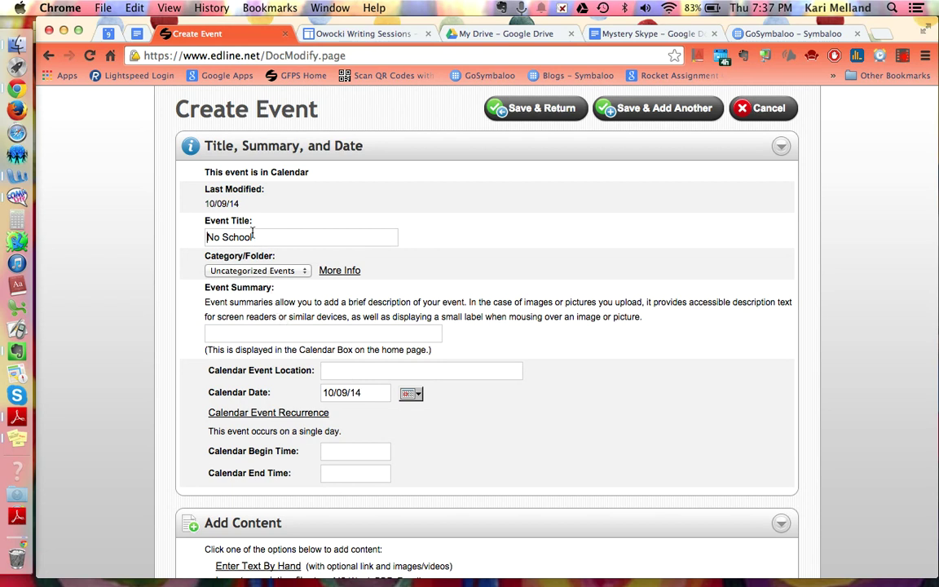
left_click(346, 393)
key("BackSpace")
key("BackSpace")
type("16")
left_click(636, 112)
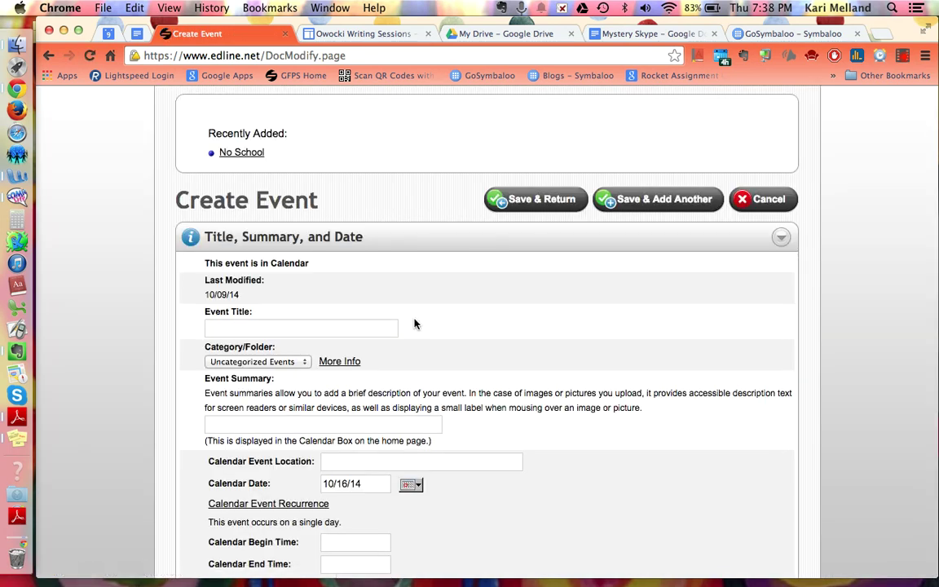
Add a second 'No School' event on 10/17/14, check the calendar, and return to the class page.
left_click(320, 324)
type("No Scho")
left_click(410, 484)
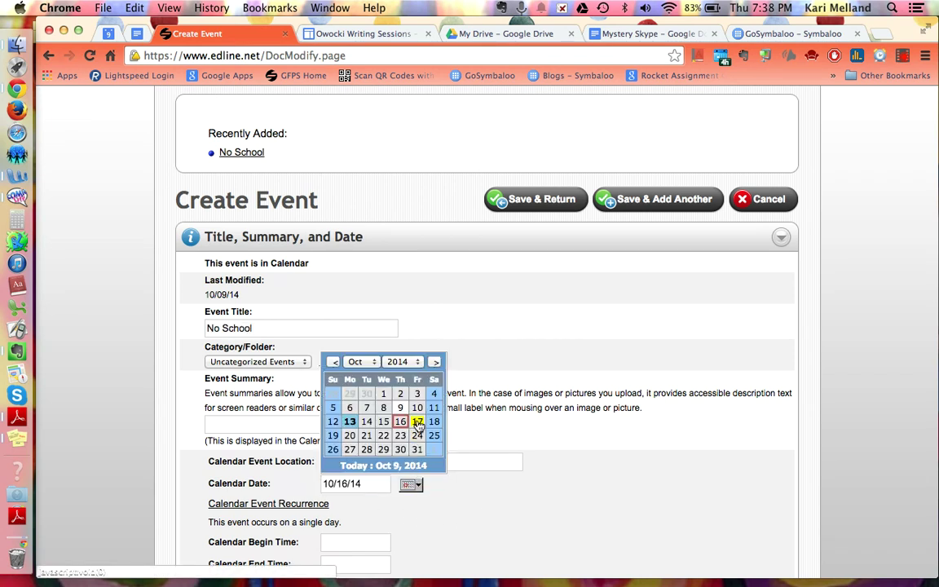
left_click(416, 422)
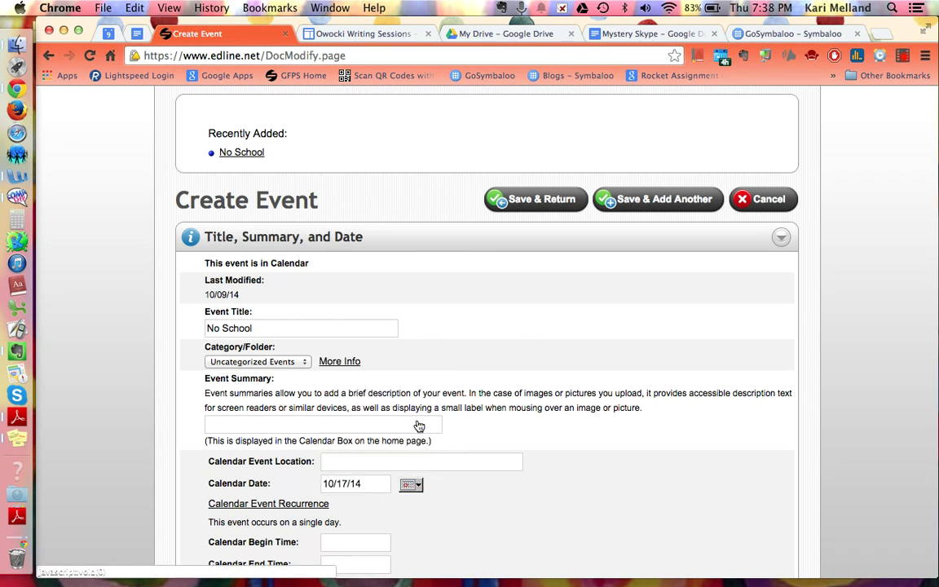
left_click(558, 208)
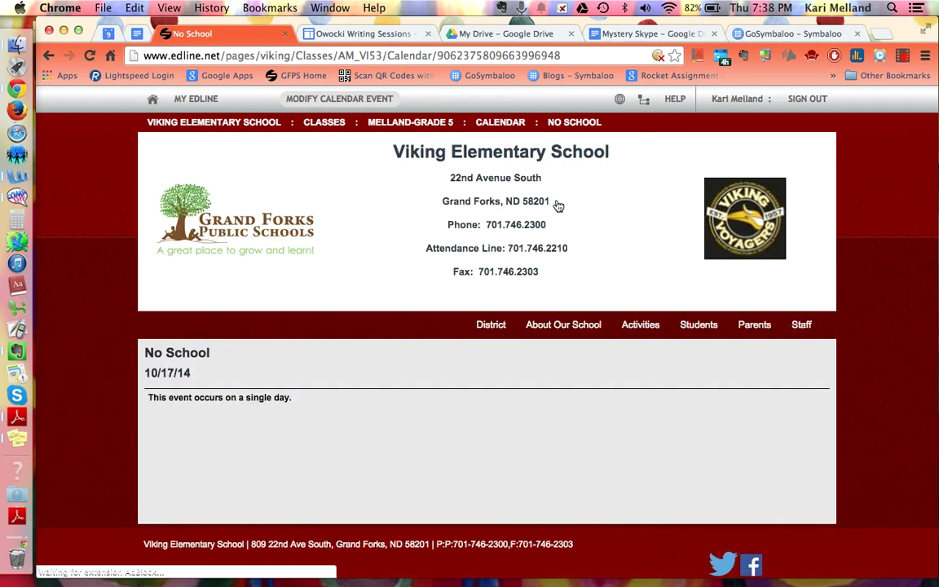
left_click(500, 124)
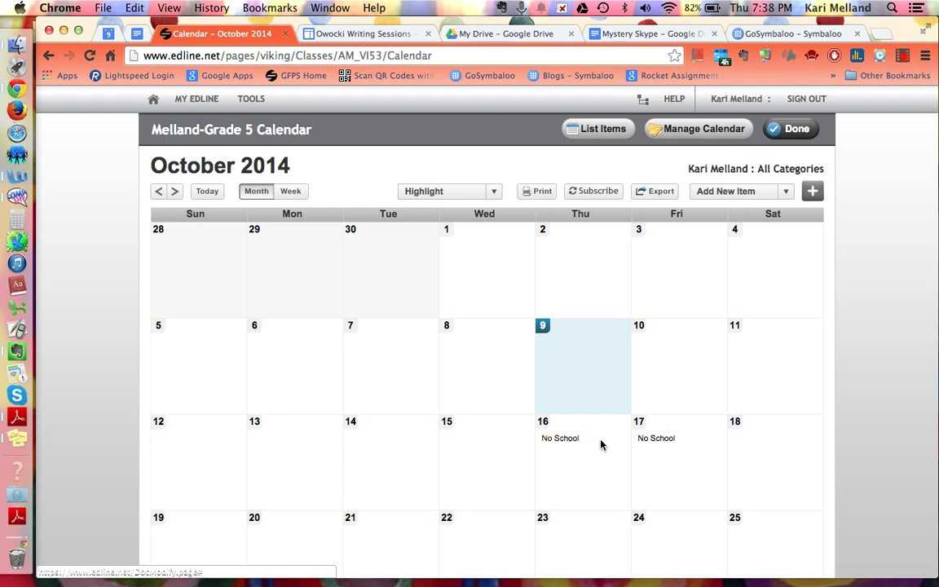
left_click(799, 131)
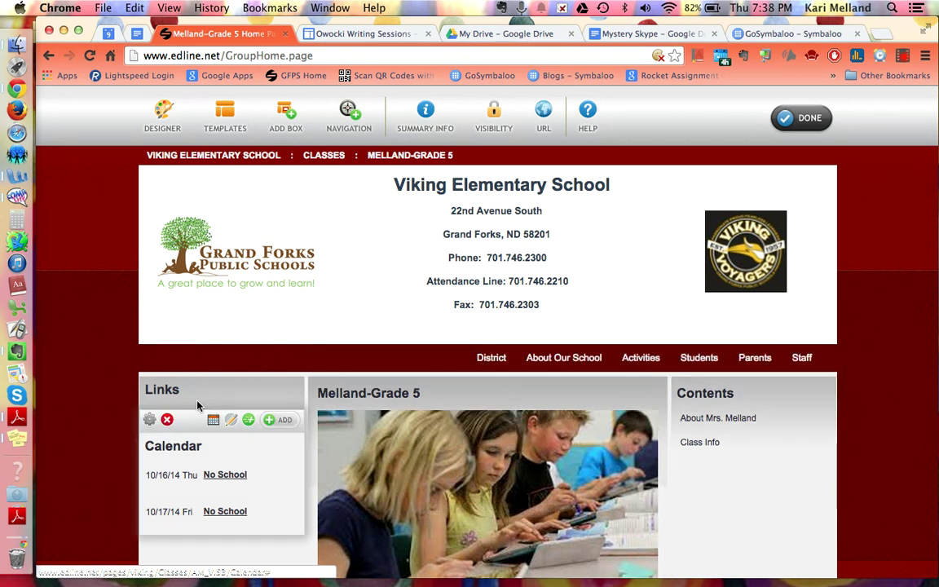
Add a 'Retake for Pictures' news item dated 10/15/14 and return to the class page.
scroll(904, 395, "down", 5)
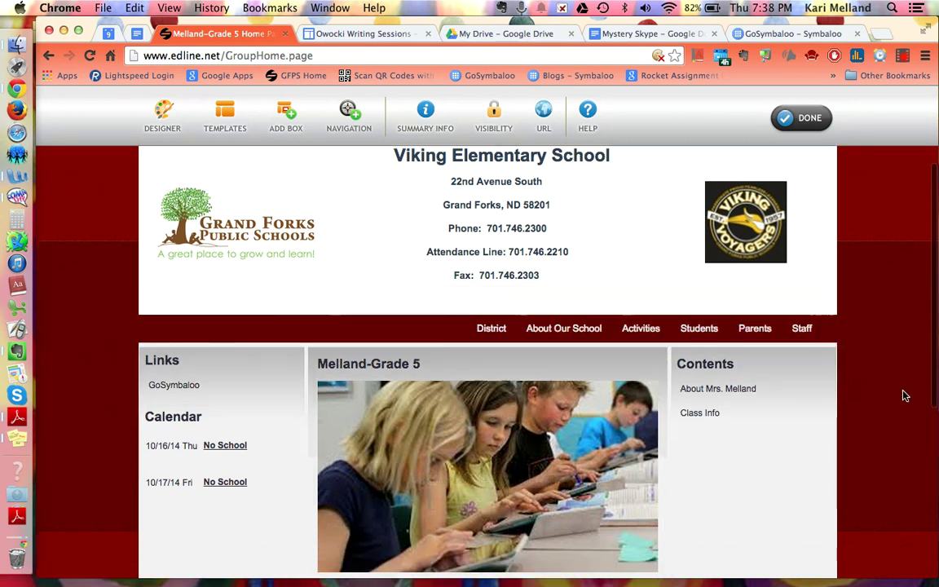
scroll(903, 394, "down", 3)
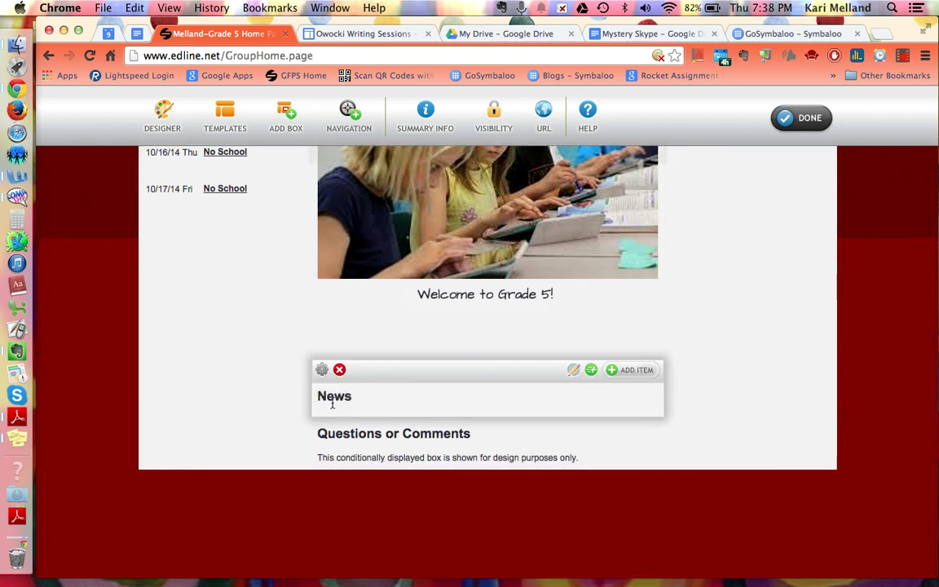
left_click(573, 371)
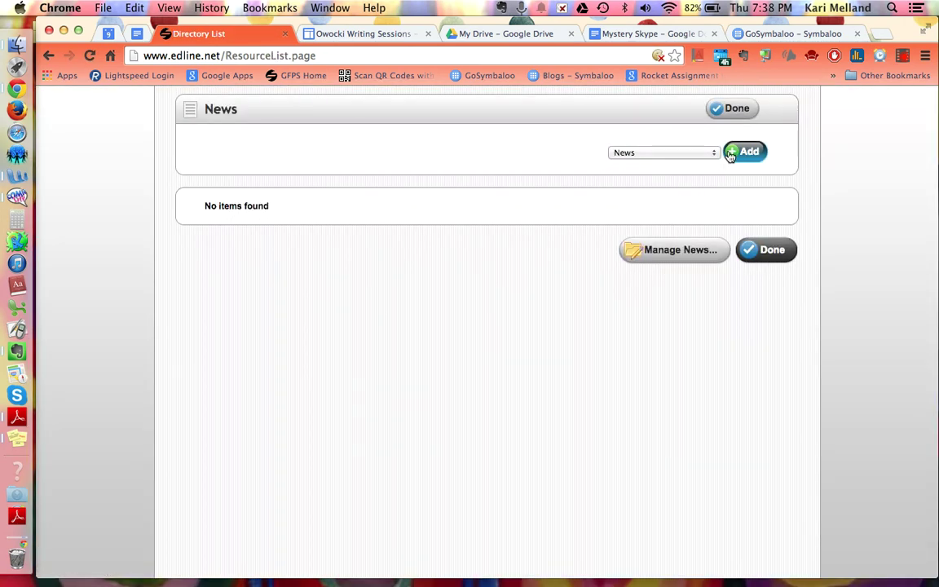
left_click(745, 153)
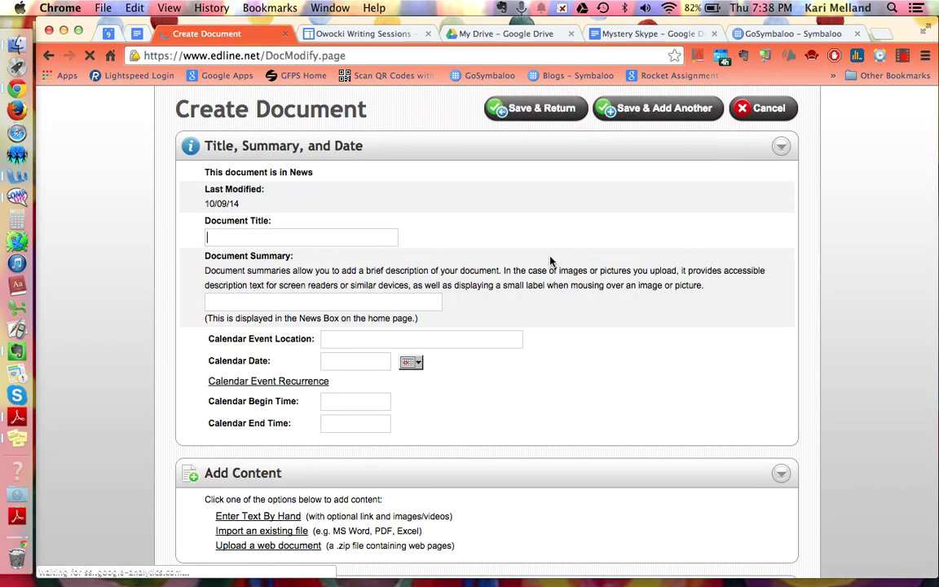
type("Reta")
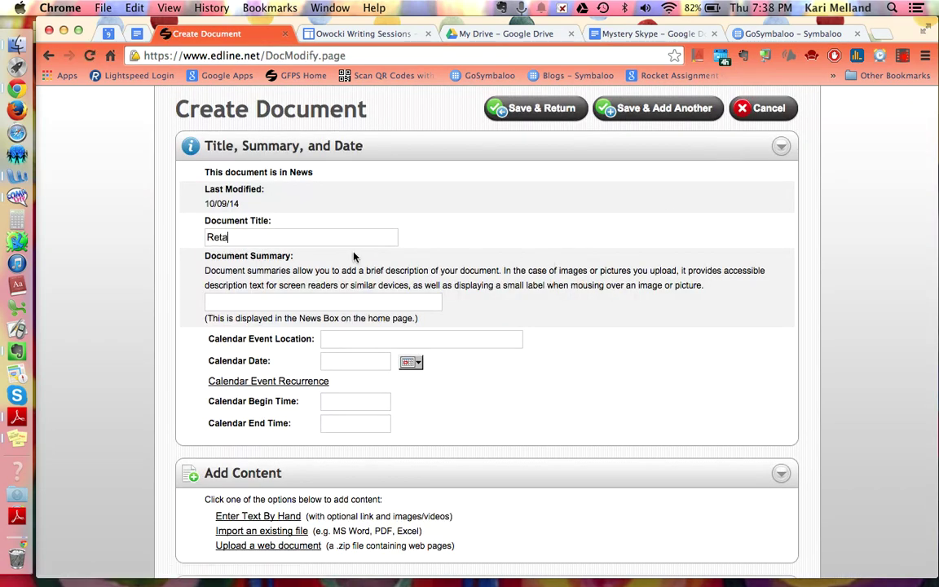
type("ke for Pictures")
left_click(412, 364)
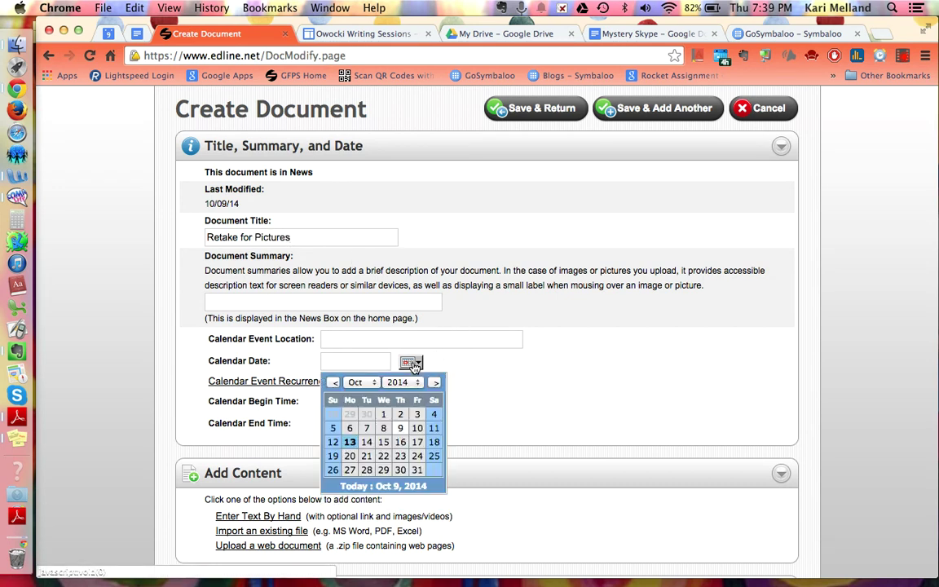
left_click(383, 443)
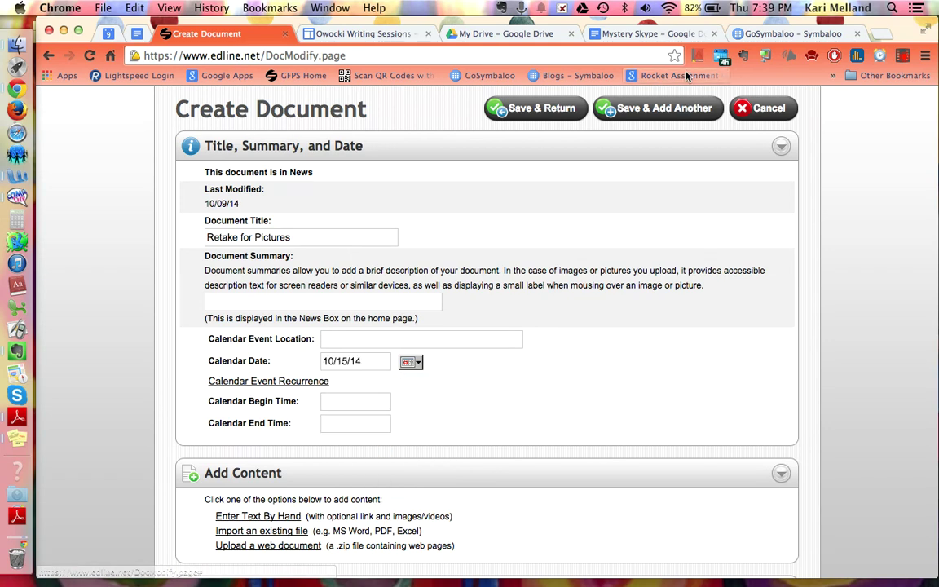
left_click(536, 111)
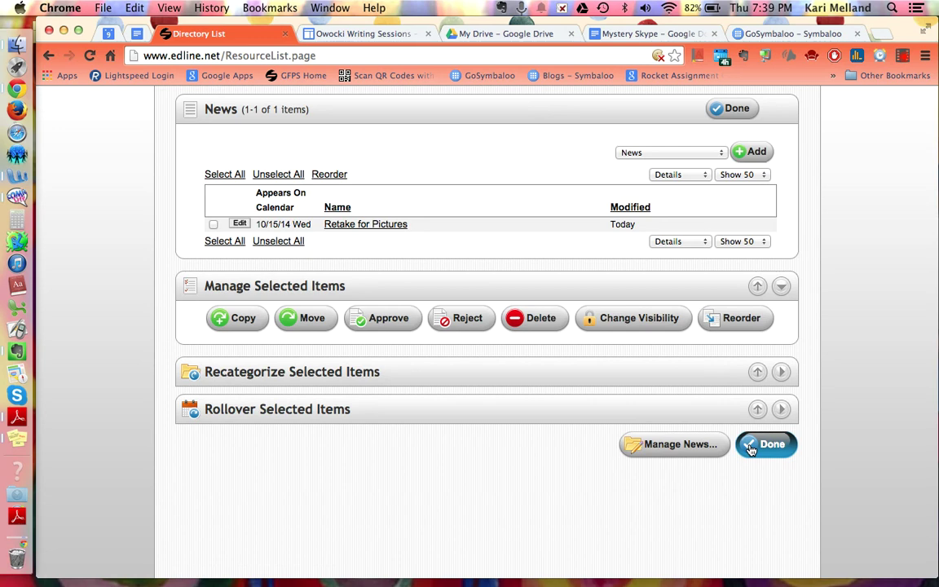
left_click(756, 447)
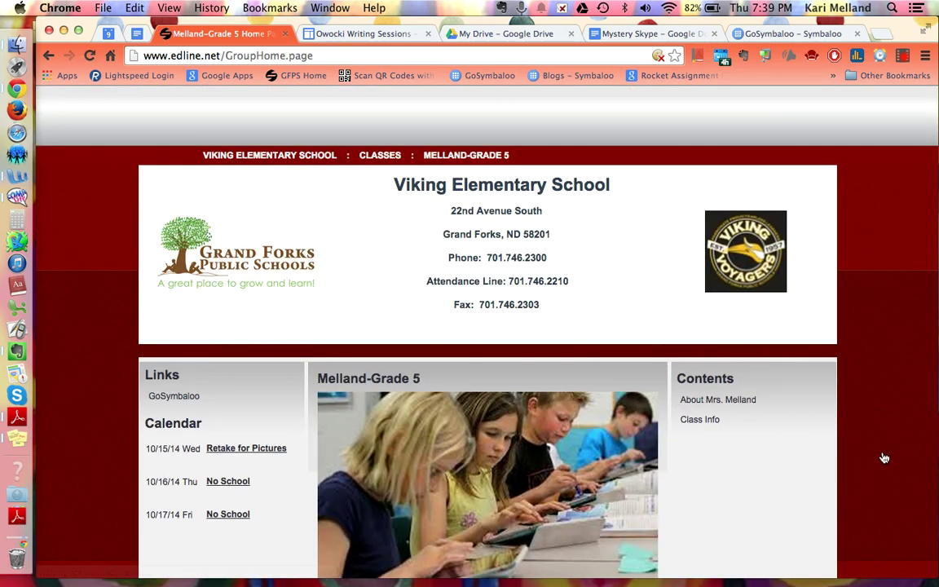
Review the News box, then close page editing to show the published Melland-Grade 5 page.
scroll(883, 455, "down", 5)
scroll(883, 455, "down", 3)
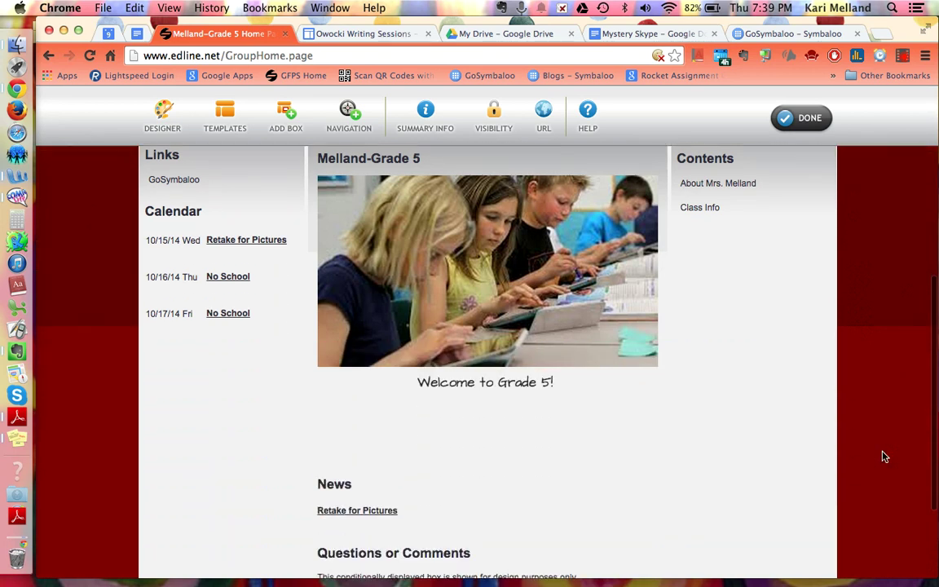
mouse_move(459, 453)
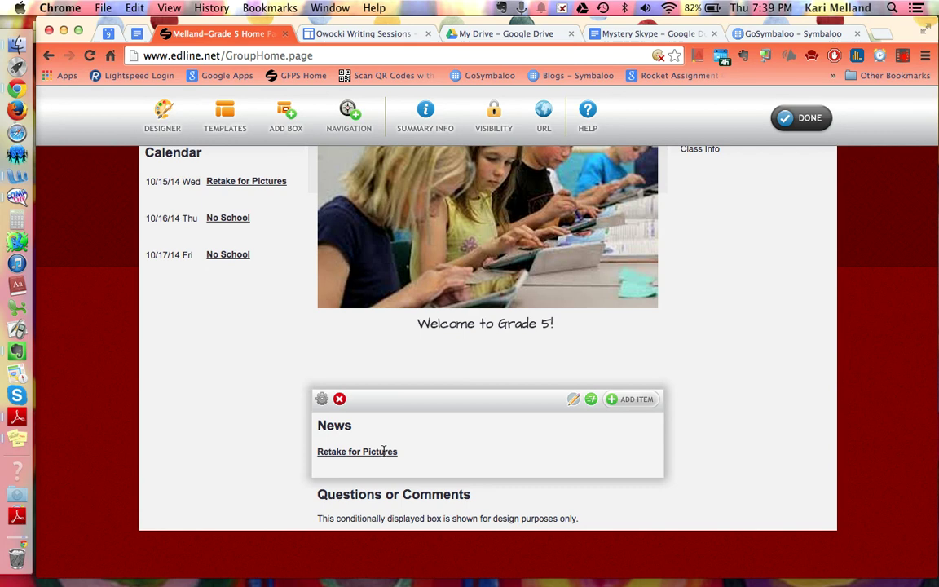
mouse_move(390, 515)
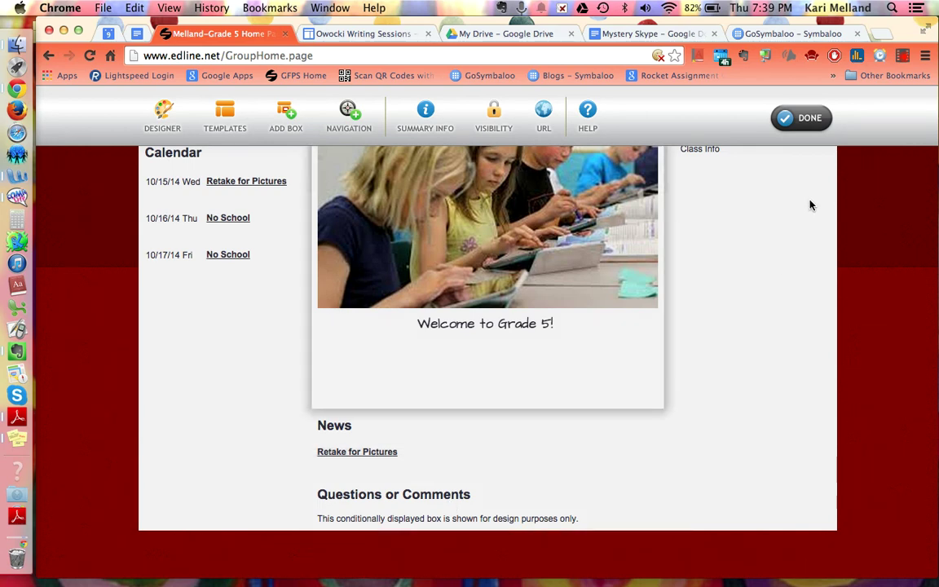
left_click(803, 119)
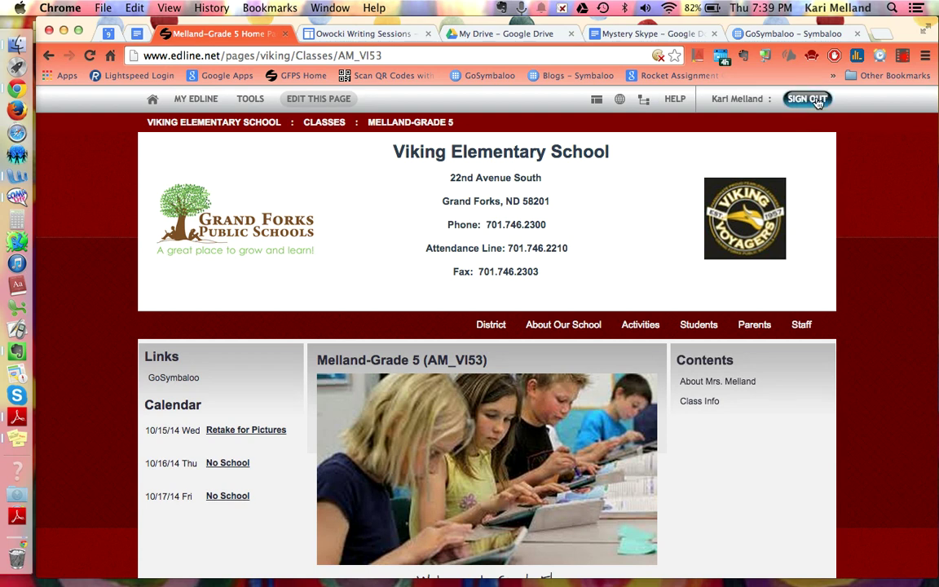
Sign out and browse the public site's navigation menu toward Classes.
left_click(817, 103)
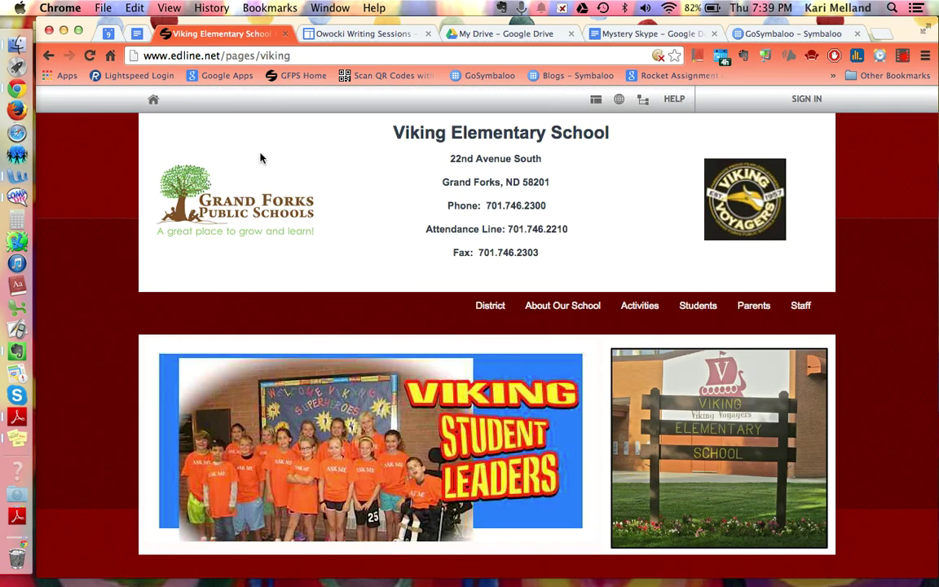
left_click(152, 99)
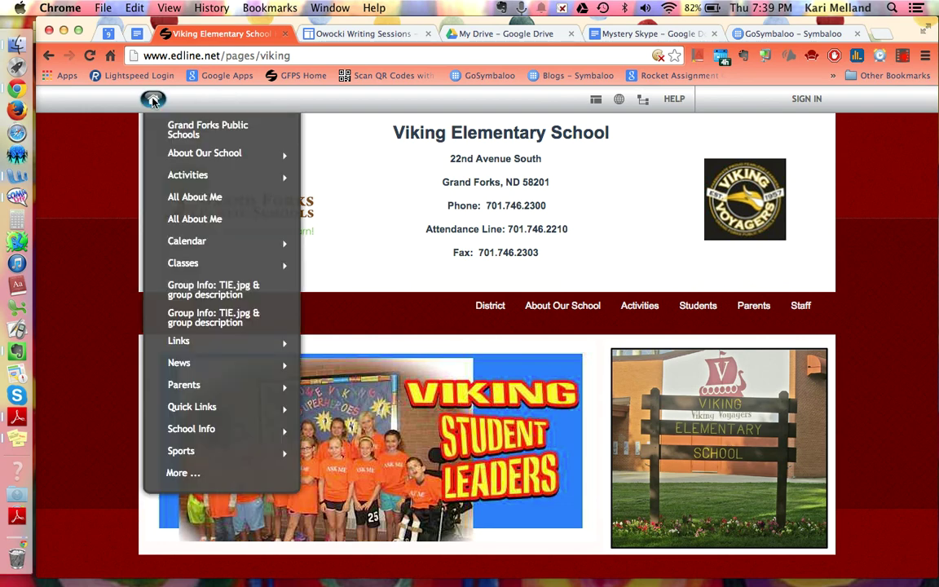
mouse_move(171, 264)
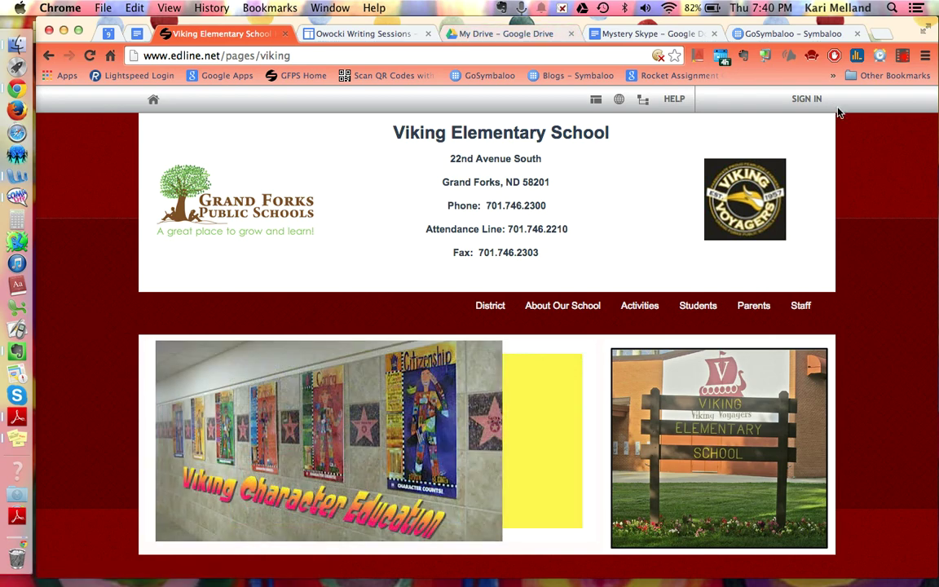
left_click(902, 55)
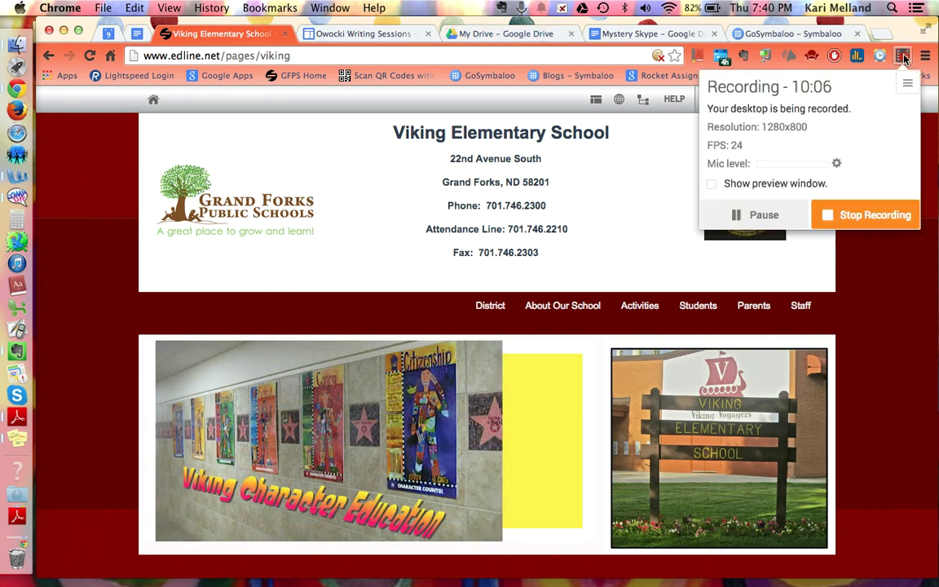